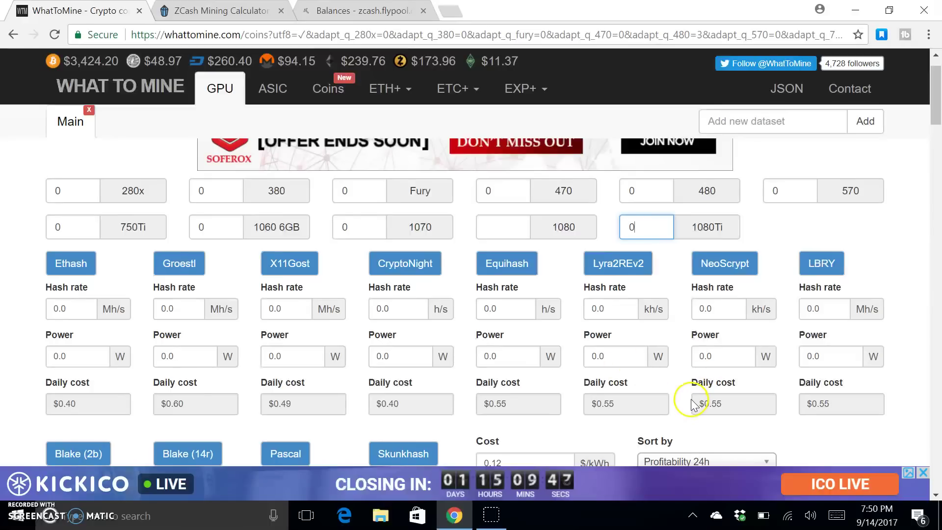
- Load the preset hash rates and power values for 1 GTX 1080Ti card
click(648, 228)
click(716, 227)
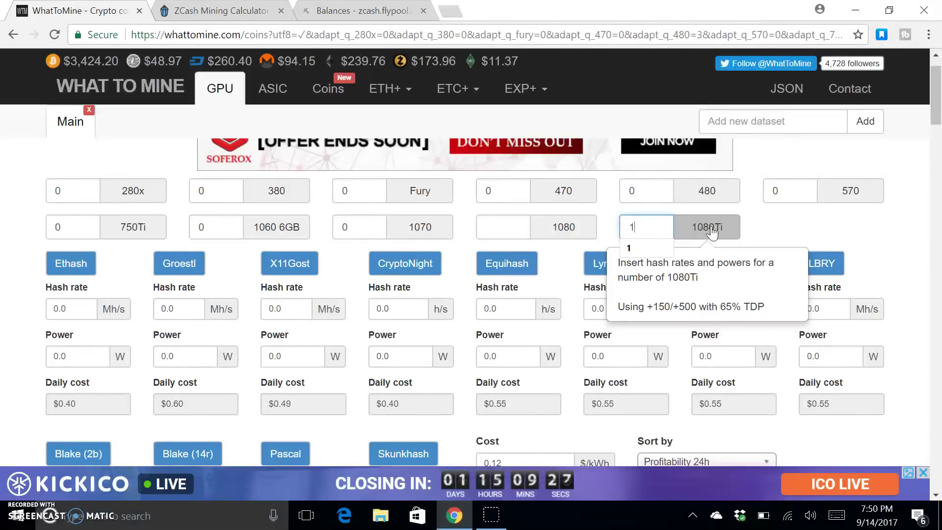
click(712, 233)
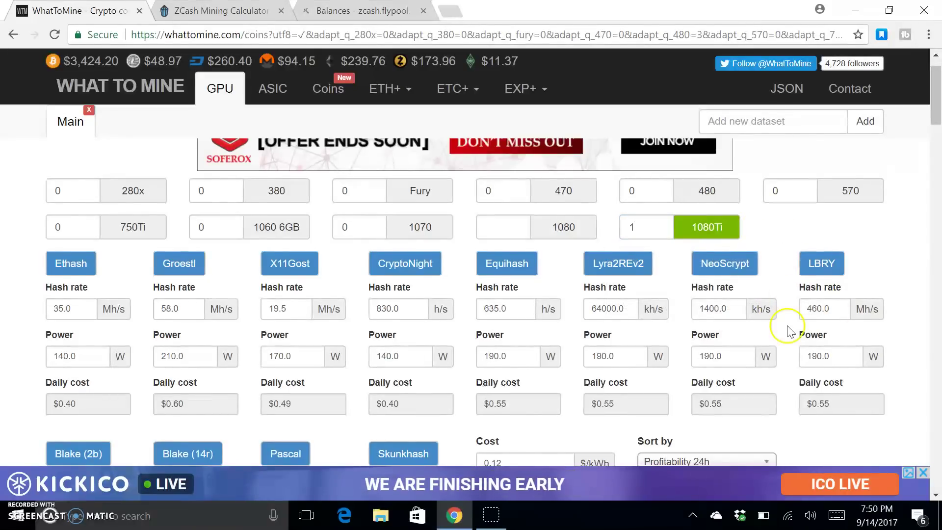
- Set the electricity cost to 0 $/kWh and calculate the coin profitability
scroll(787, 327, down, 3)
scroll(593, 378, down, 1)
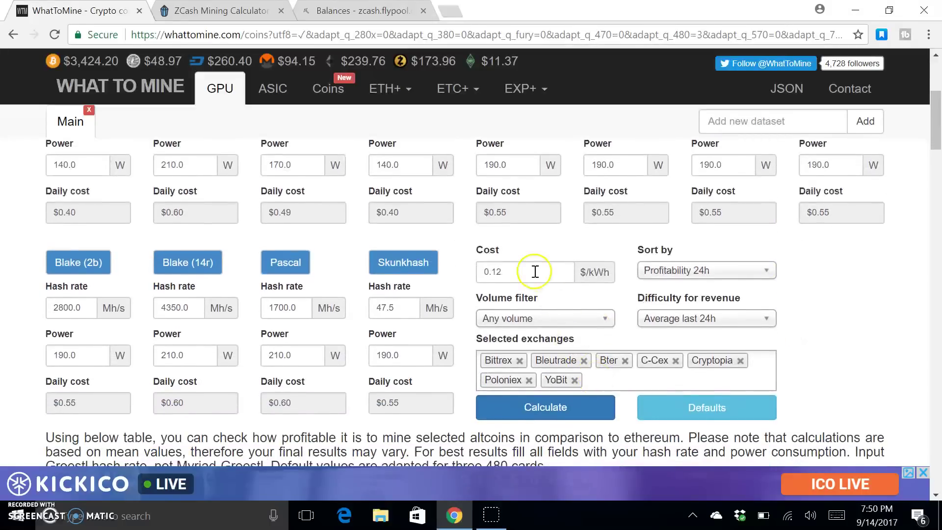
click(535, 271)
double_click(533, 271)
key(BackSpace)
text(0)
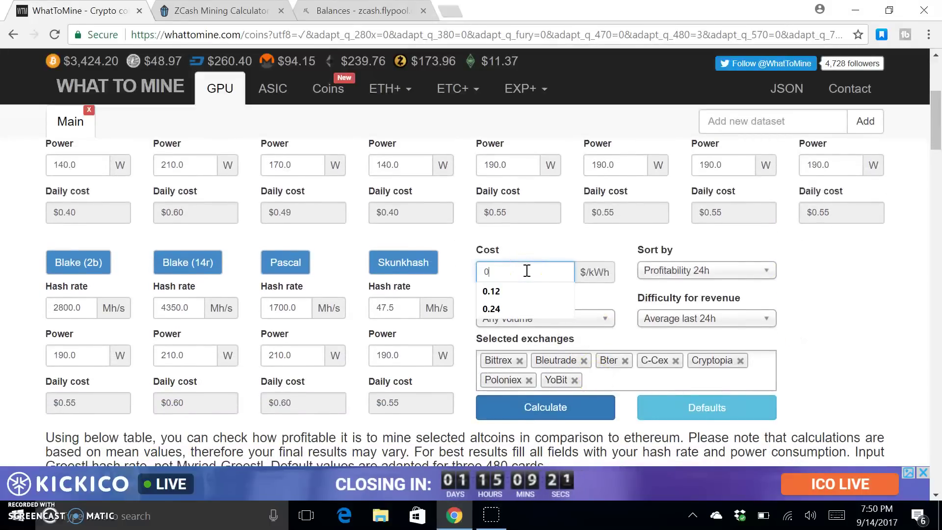
click(572, 408)
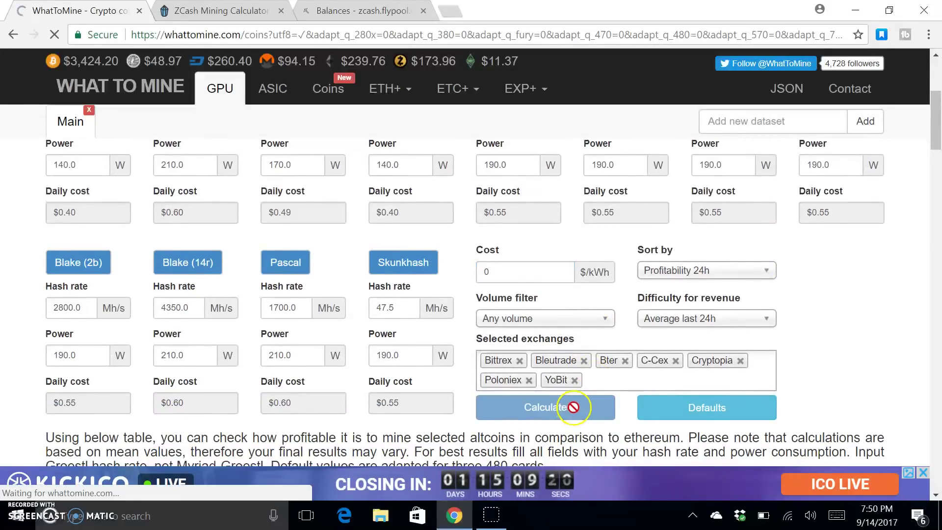
- Examine the revenue and profit figures of Signatum and Zcash in the coin profitability table
scroll(757, 295, down, 2)
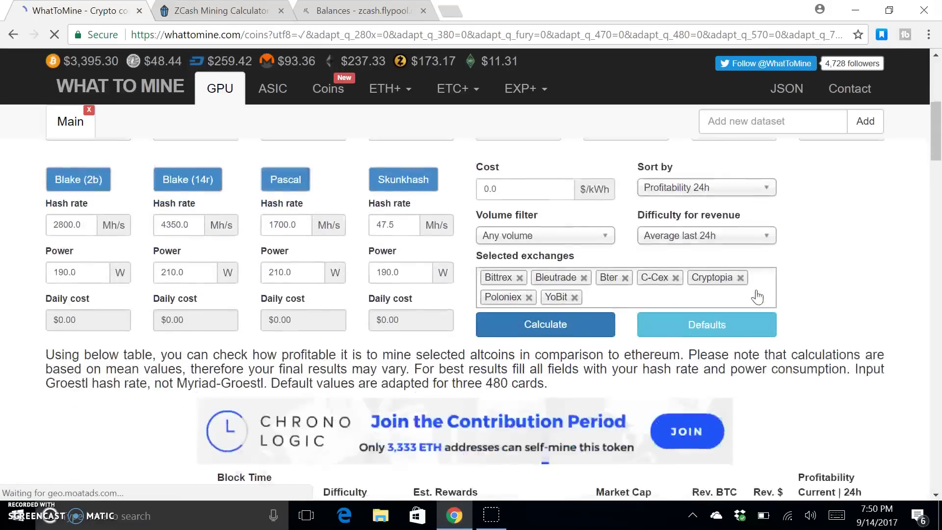
scroll(757, 297, down, 4)
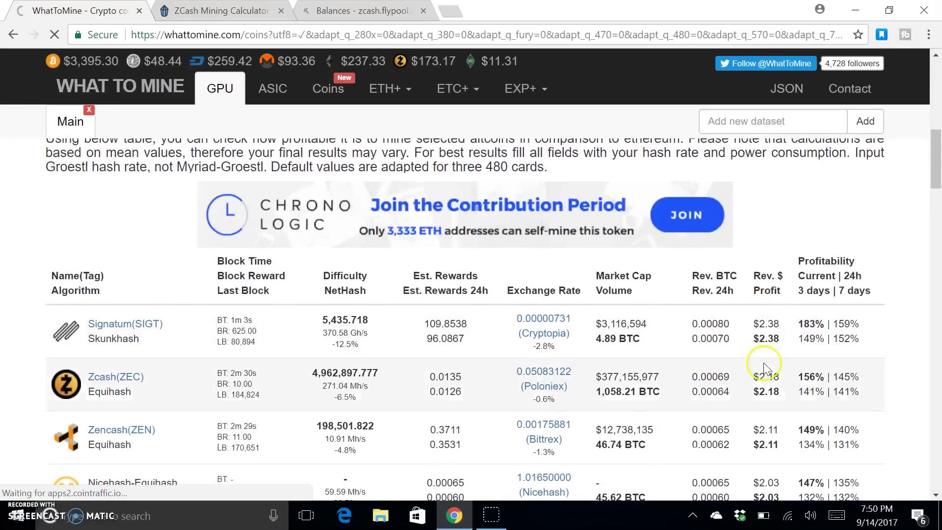
drag(780, 338, 768, 338)
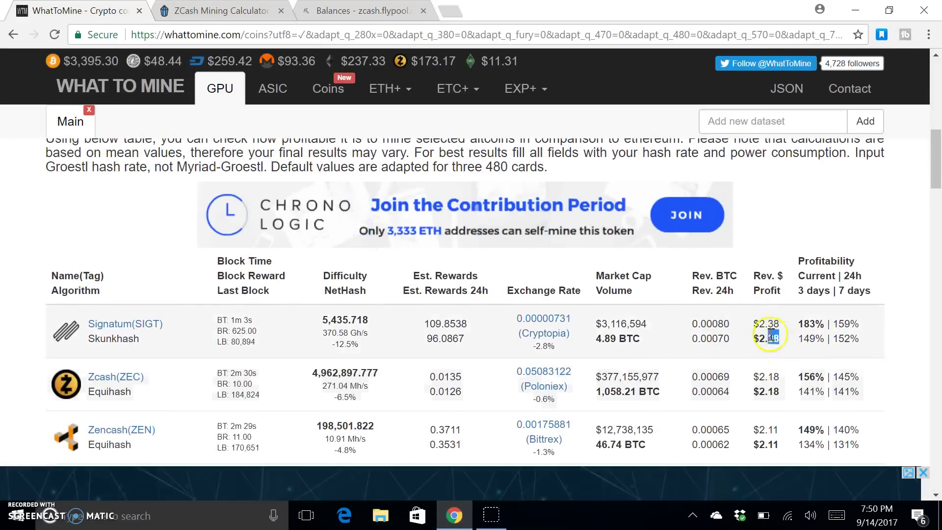
click(771, 341)
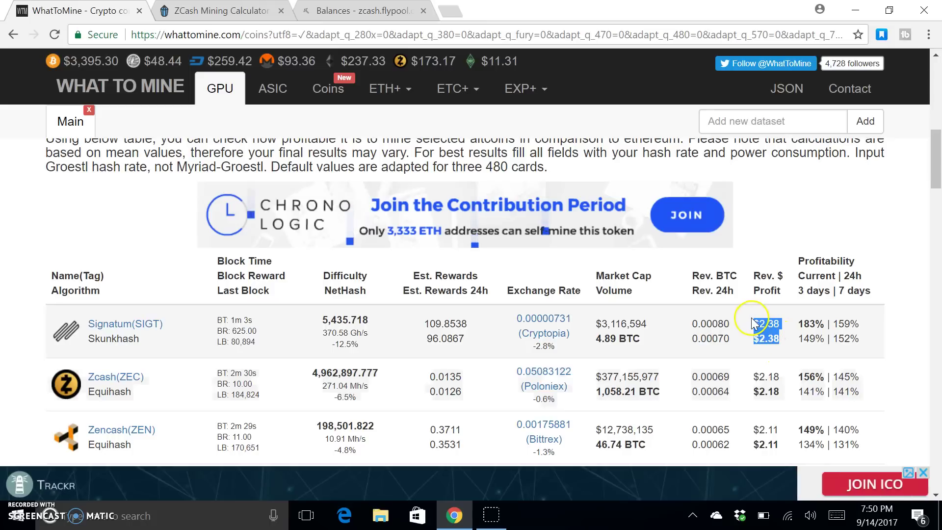
drag(782, 332, 748, 326)
click(764, 340)
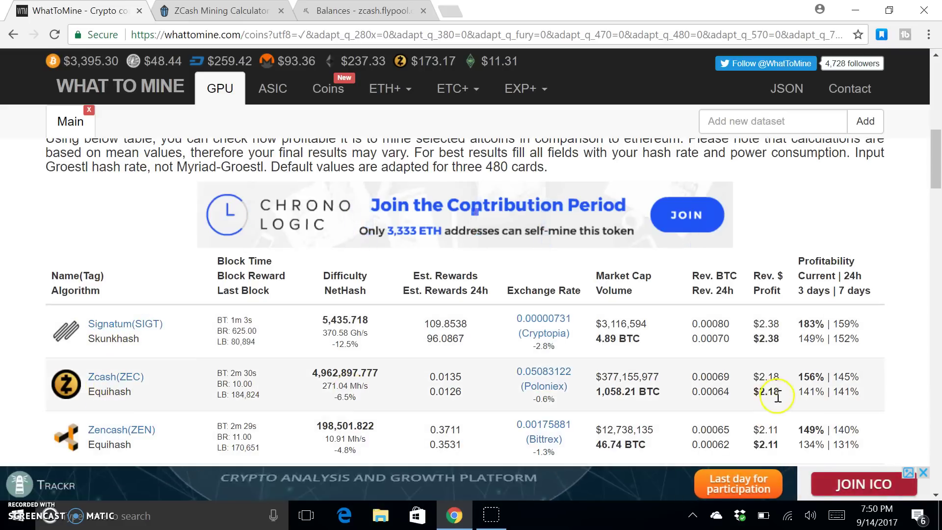
drag(773, 392, 755, 390)
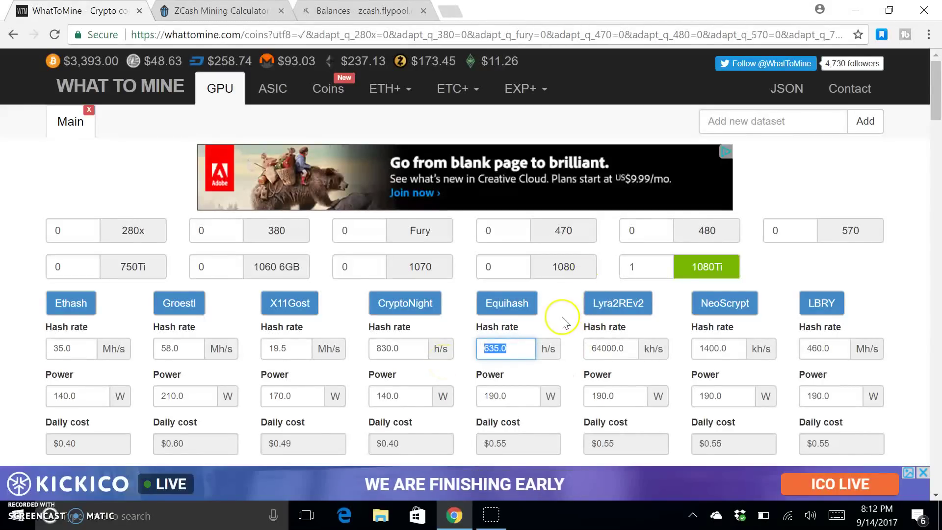
- Review the 1080Ti's Equihash hash rate, power and electricity cost, and check Zcash's profit in the profitability table
scroll(559, 322, down, 1)
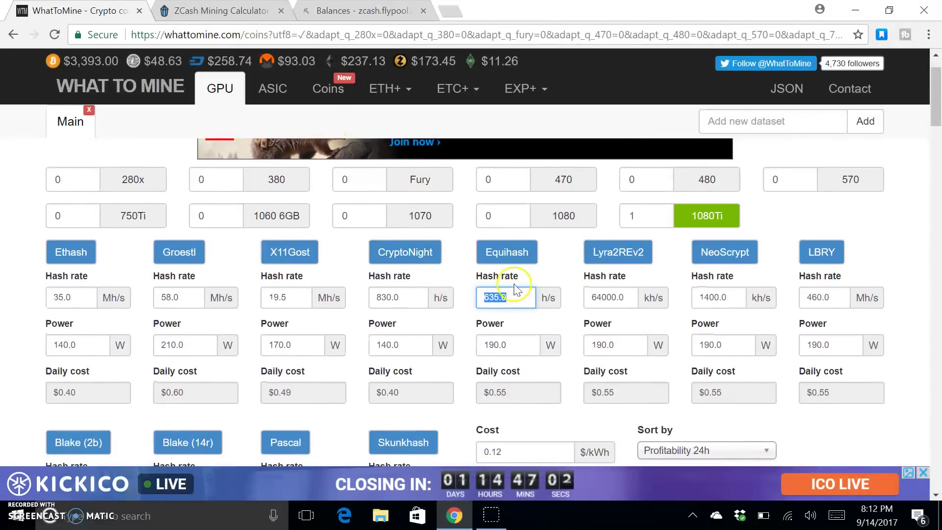
key(Down)
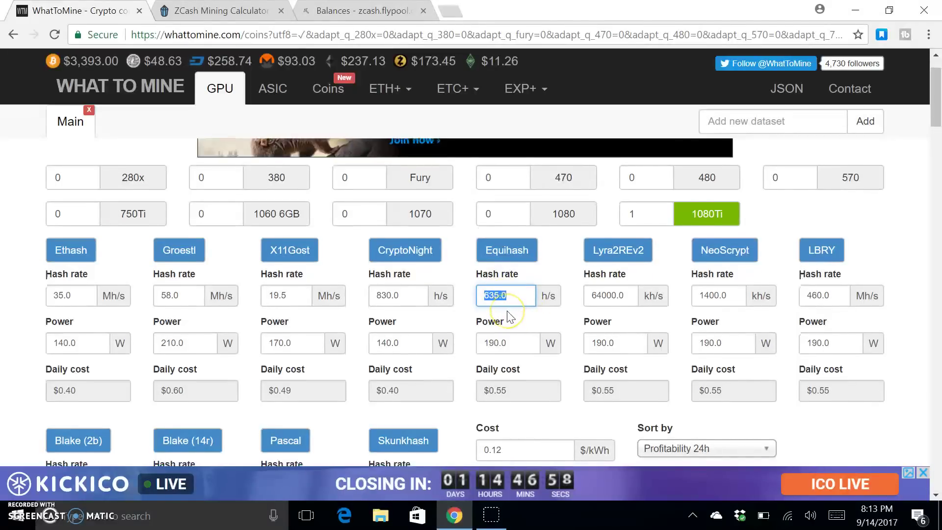
scroll(510, 317, down, 2)
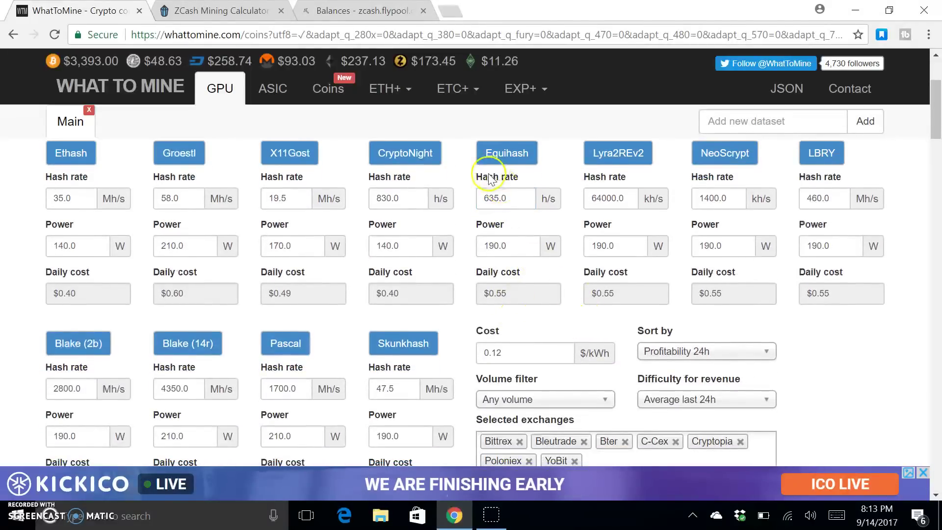
scroll(596, 304, down, 4)
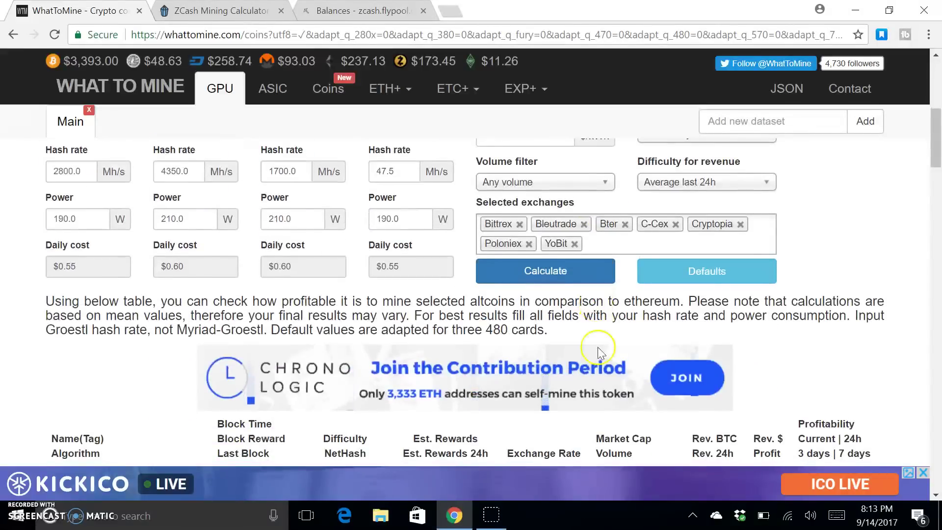
scroll(623, 241, up, 2)
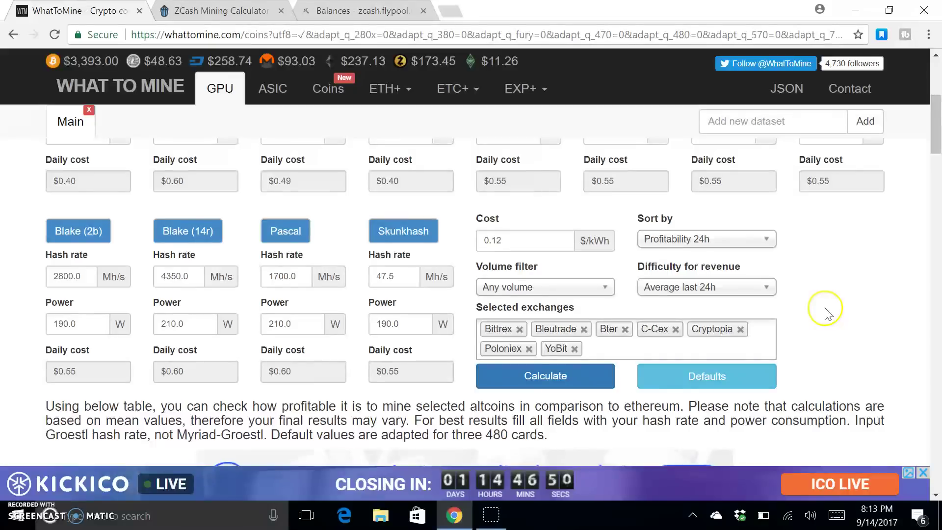
scroll(834, 343, down, 8)
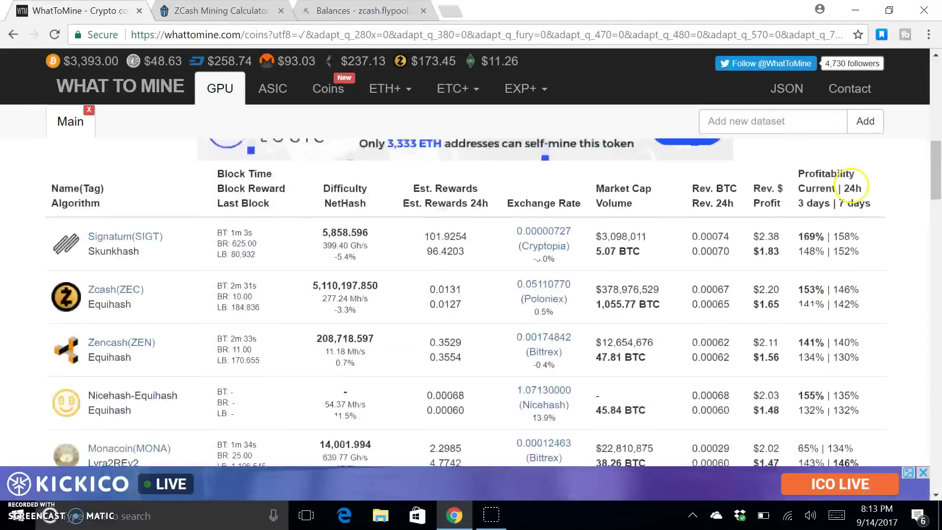
scroll(839, 388, up, 1)
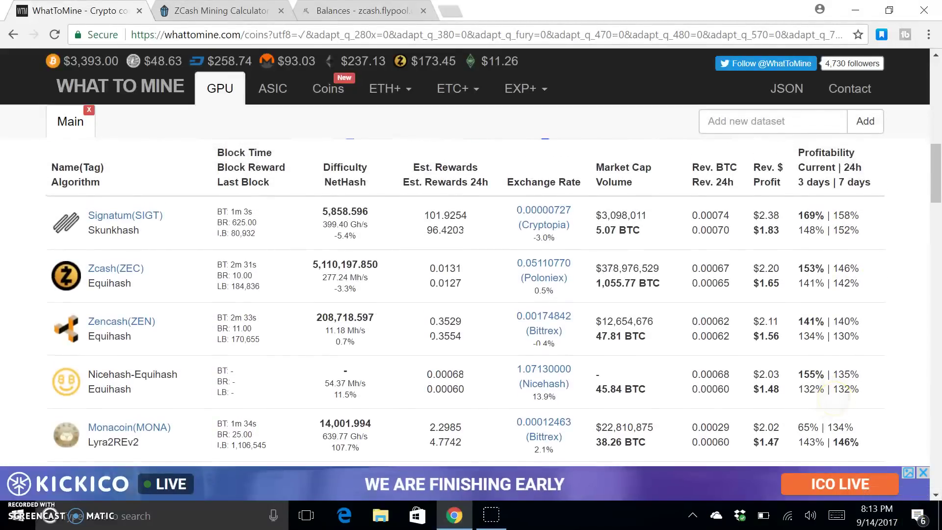
drag(780, 283, 771, 282)
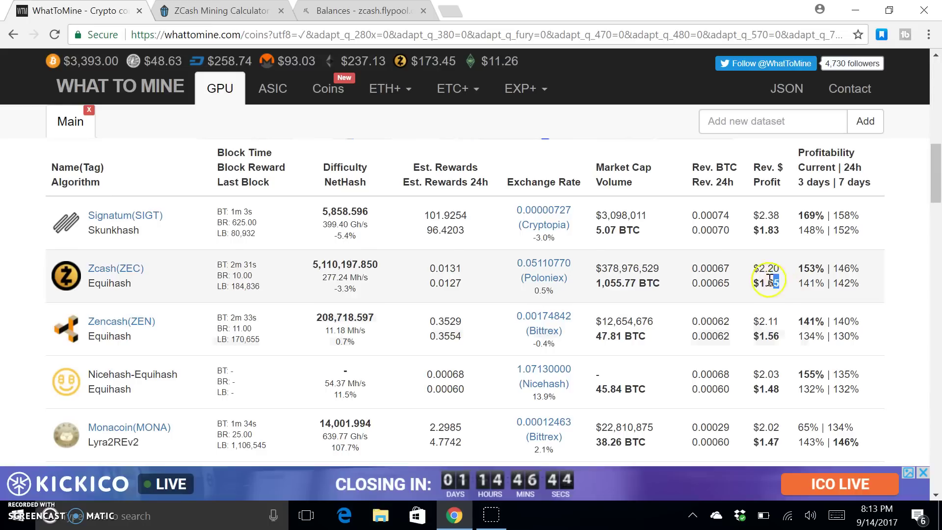
click(770, 283)
drag(781, 284, 769, 285)
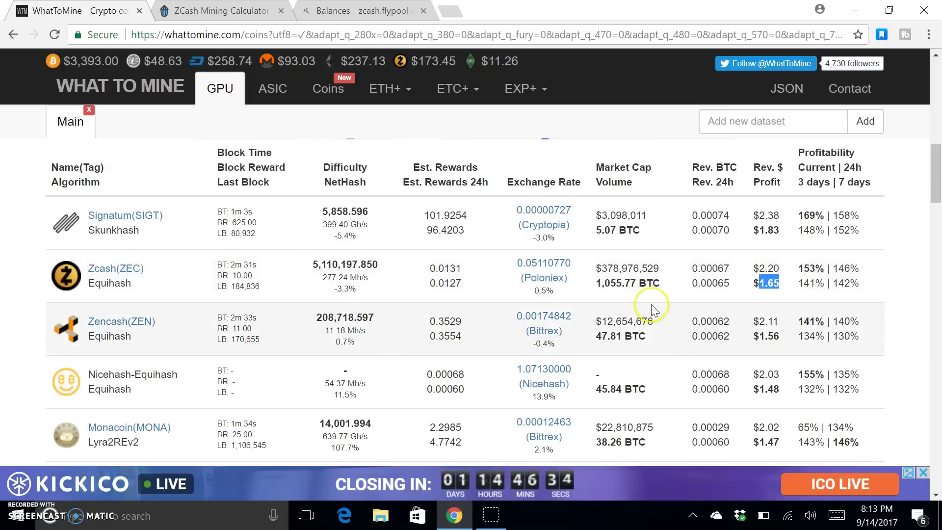
- Switch to the ZCash Mining Calculator and enter a hashrate of 725 Sols/s, power of 180 W and power cost of .12 USD/kWh
click(221, 10)
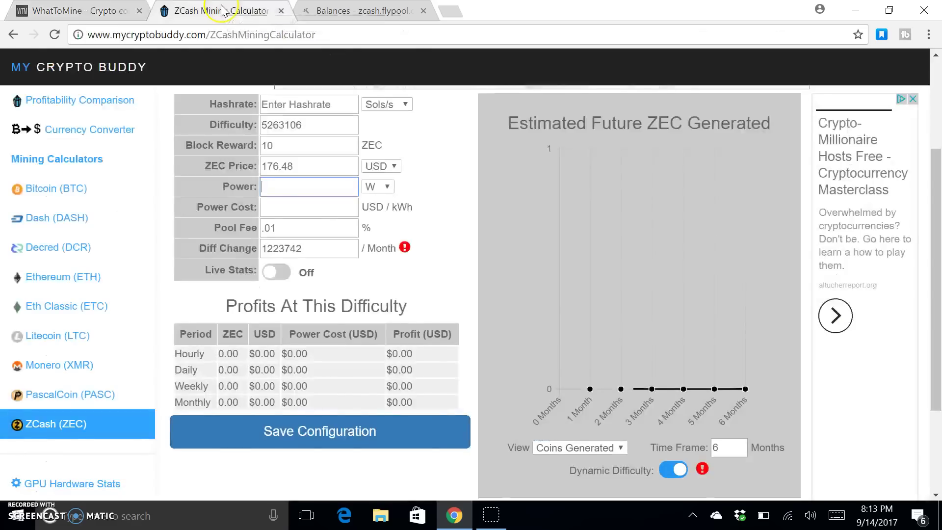
click(318, 104)
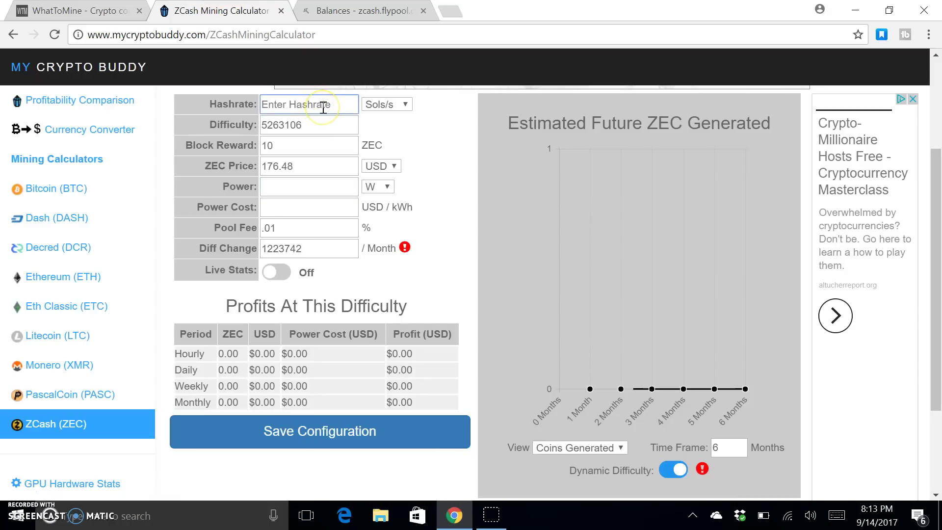
text(725)
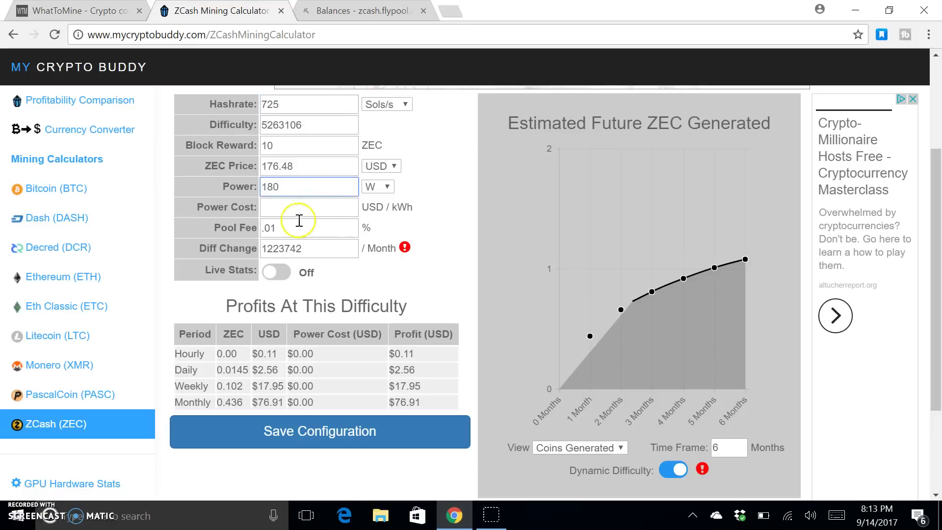
text(.12)
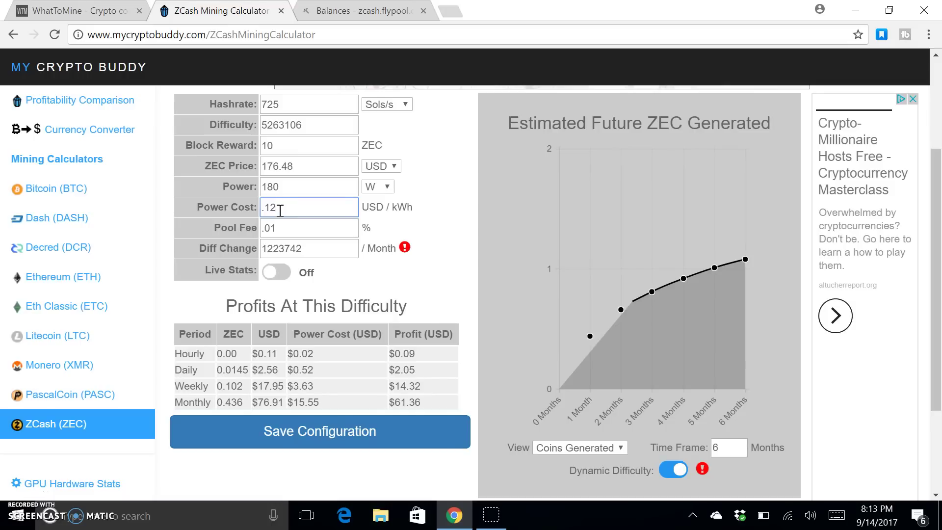
- Re-enter the pool fee as .01%
click(281, 231)
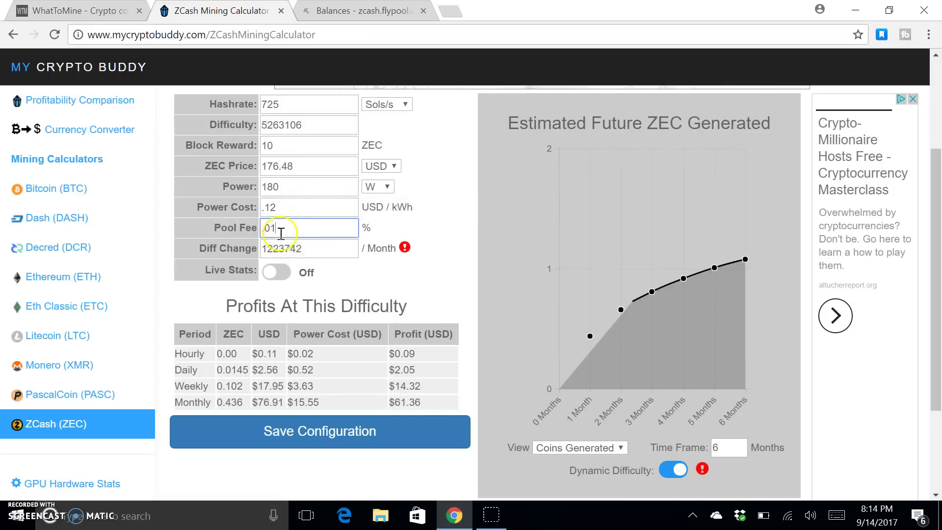
key(BackSpace)
text(4)
key(BackSpace)
text(1)
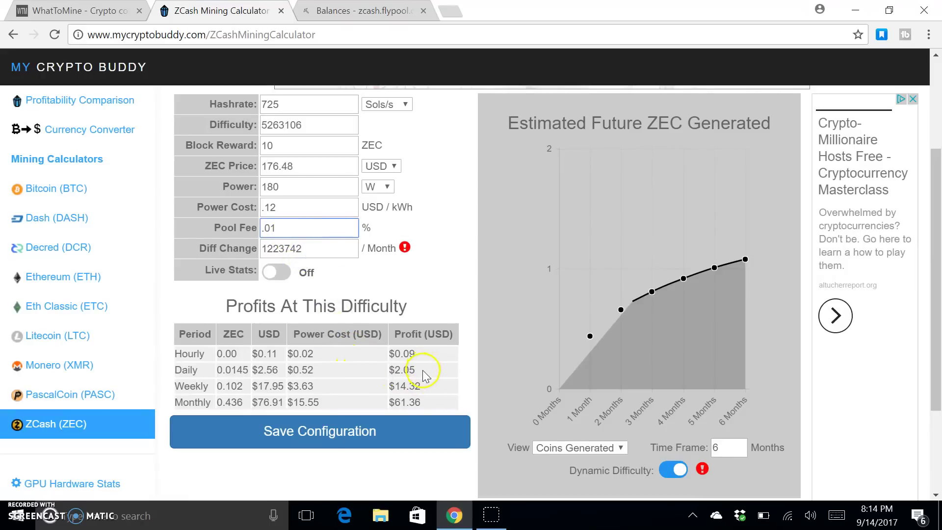
- Examine the daily profit and daily power cost in the Profits At This Difficulty table, and the notes below it
drag(389, 372, 417, 373)
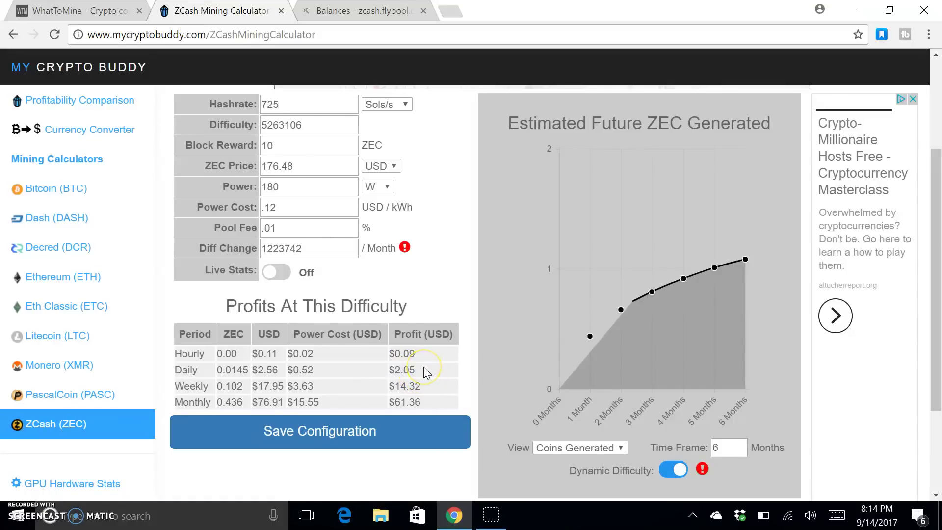
drag(298, 372, 329, 380)
scroll(327, 380, down, 3)
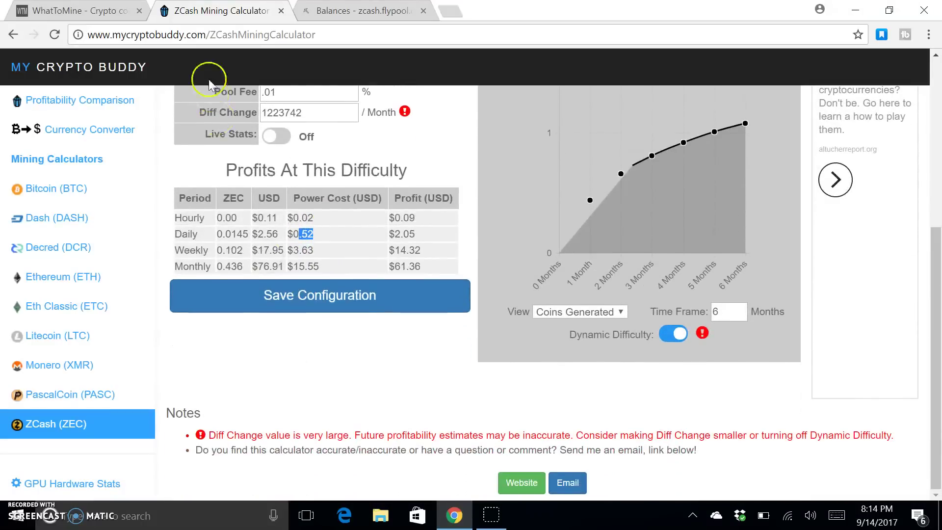
- Switch back to WhatToMine and compare Zcash's profit with the Equihash hash rate and power values it is based on
click(96, 10)
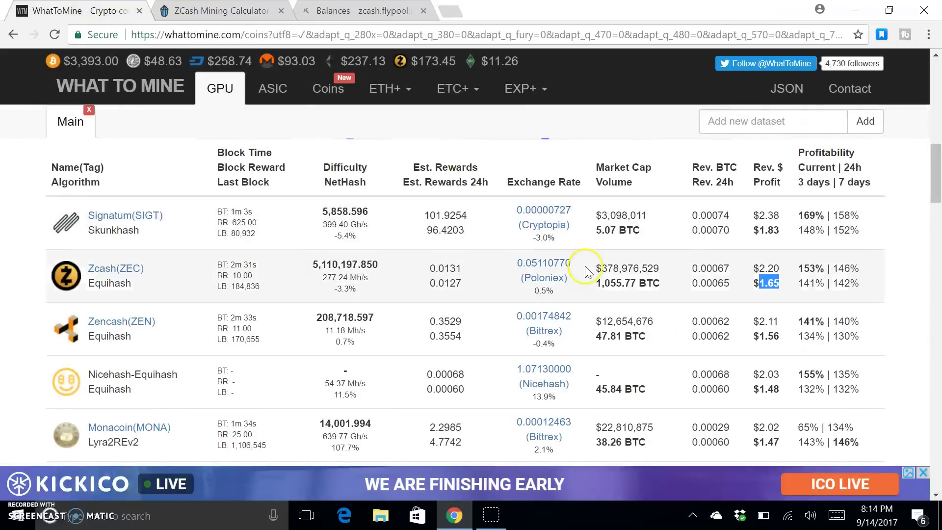
click(765, 289)
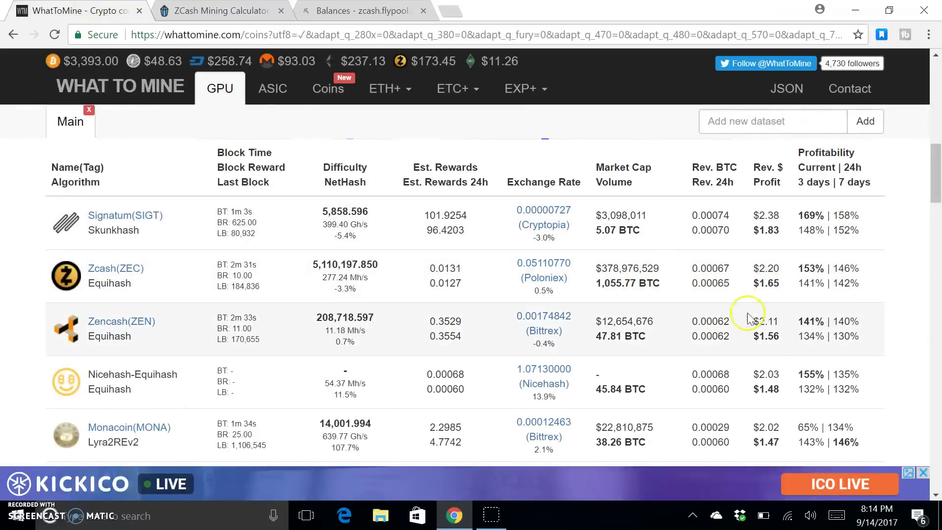
scroll(743, 284, up, 14)
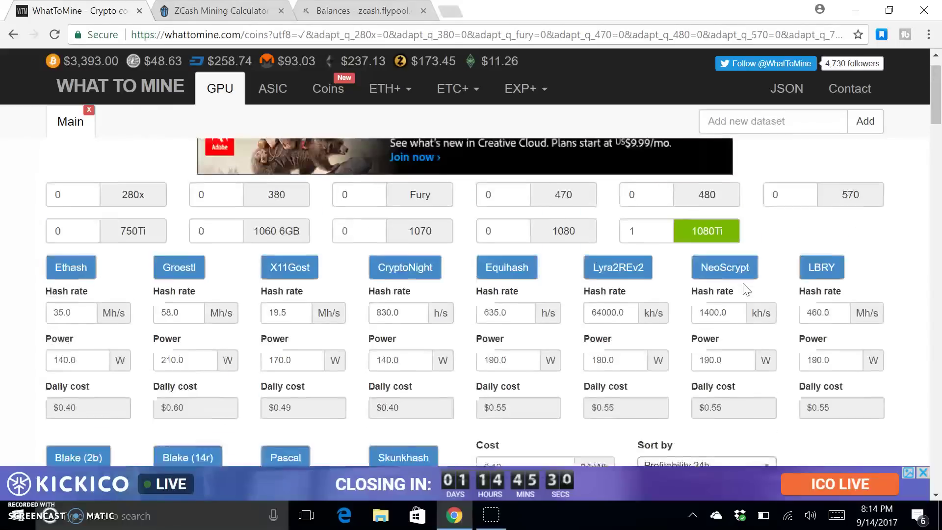
scroll(743, 291, down, 2)
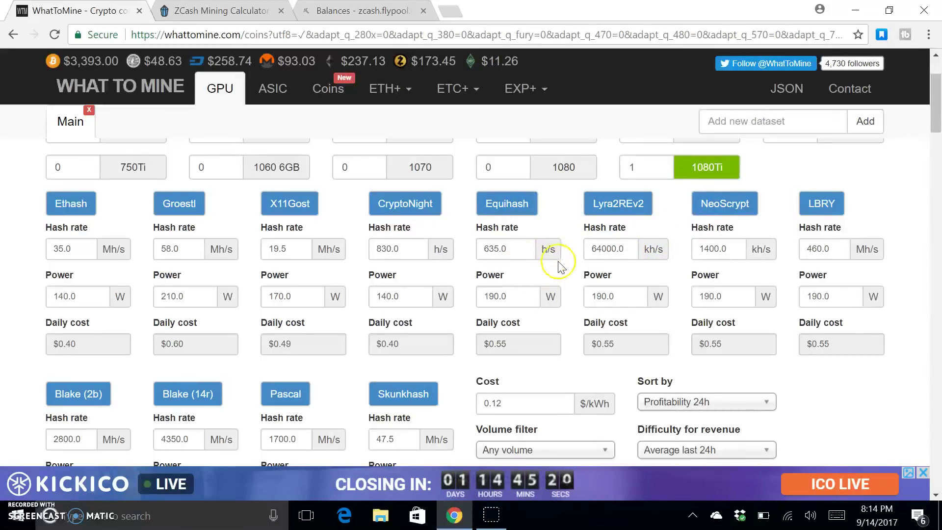
double_click(496, 249)
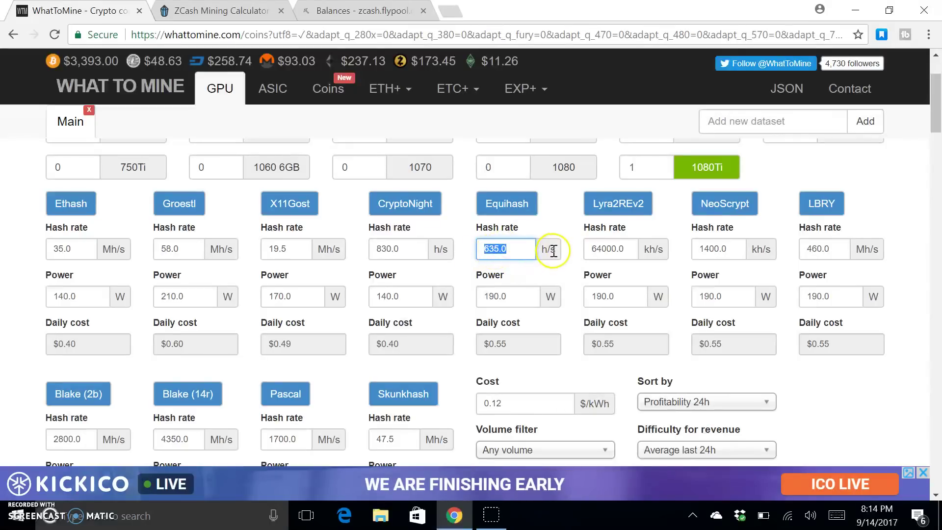
double_click(510, 250)
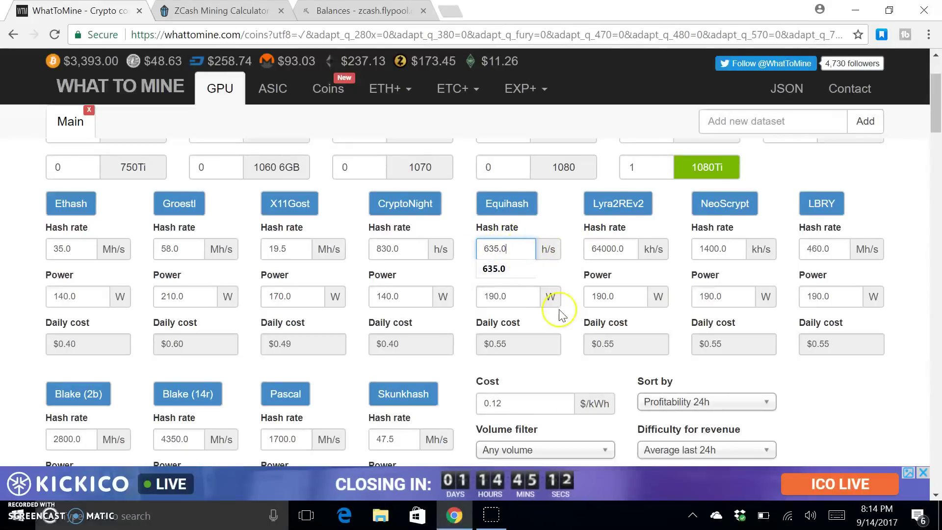
double_click(515, 297)
click(528, 297)
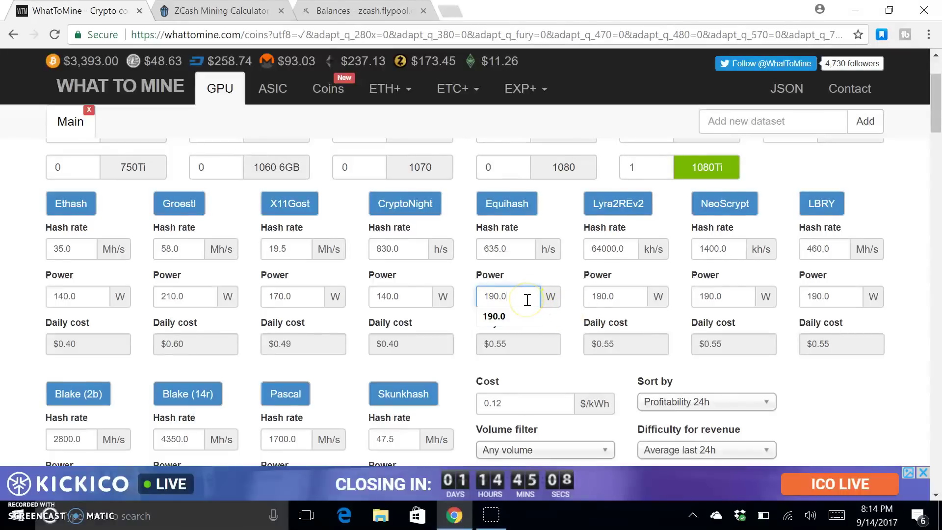
- Review WhatToMine's Equihash power setting and the profit figures in the coin list below it
scroll(526, 300, down, 1)
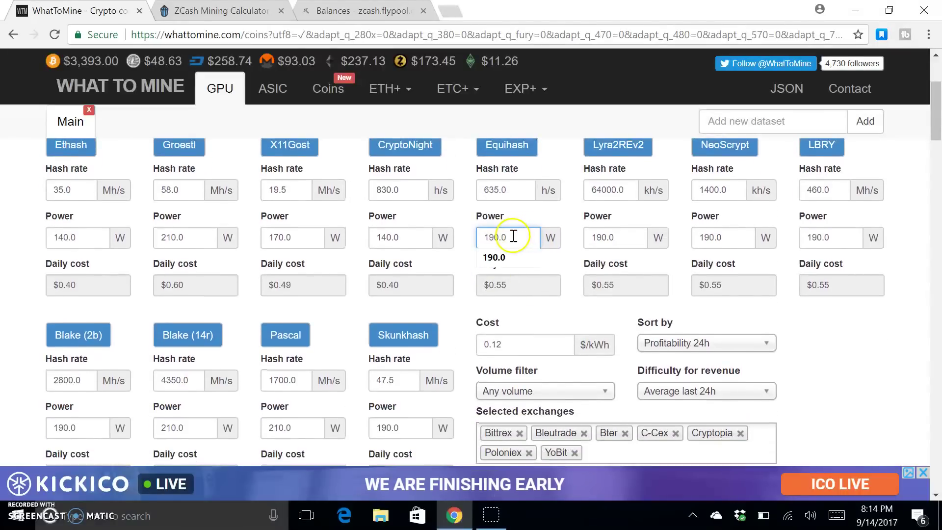
double_click(521, 243)
scroll(572, 319, down, 4)
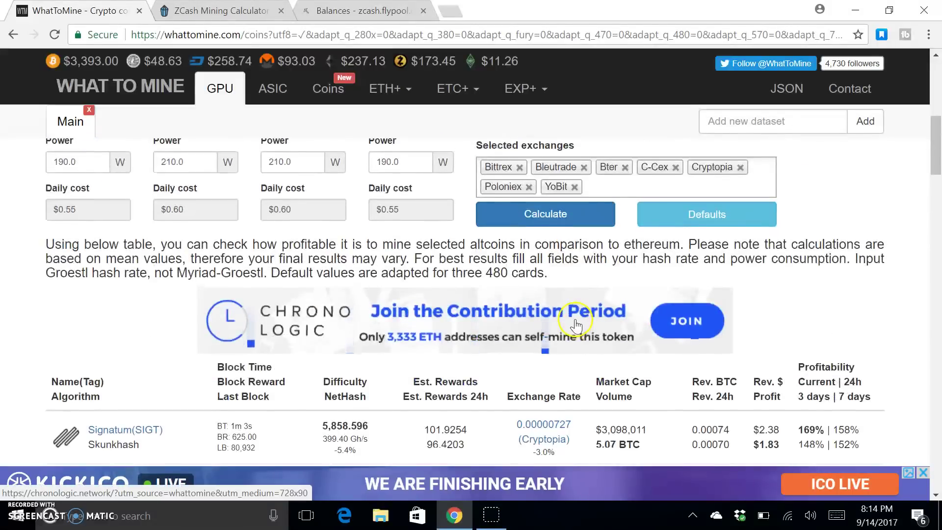
scroll(578, 324, down, 4)
scroll(578, 324, down, 3)
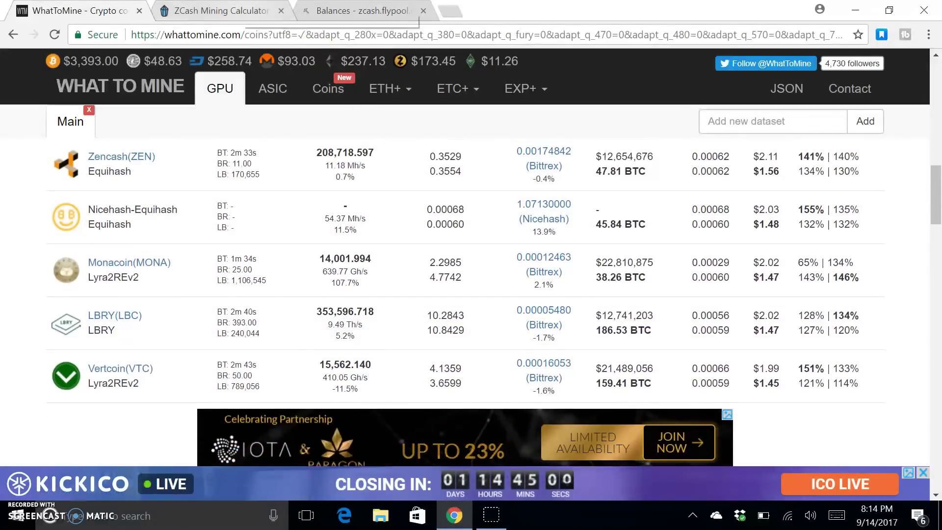
- Switch to the ZCash Mining Calculator and check its profit table against the parameters entered above it
click(221, 10)
click(353, 249)
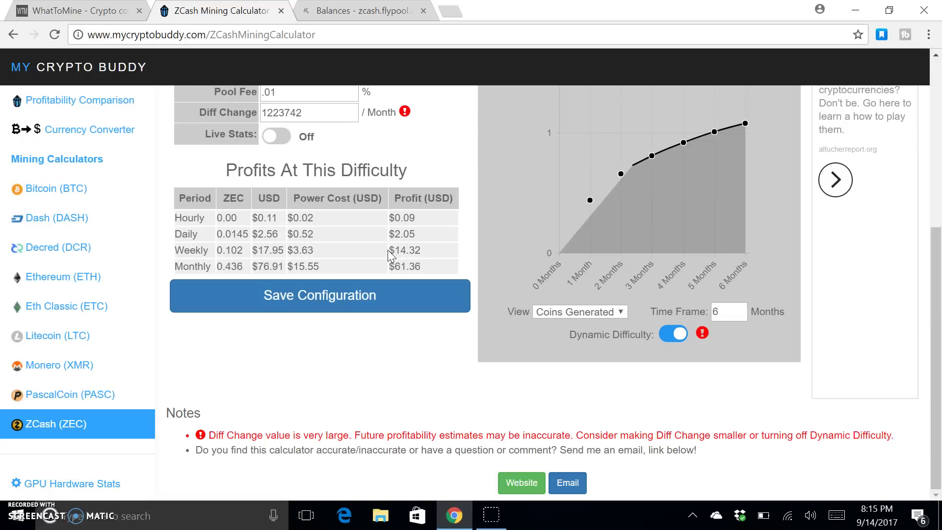
scroll(459, 175, up, 5)
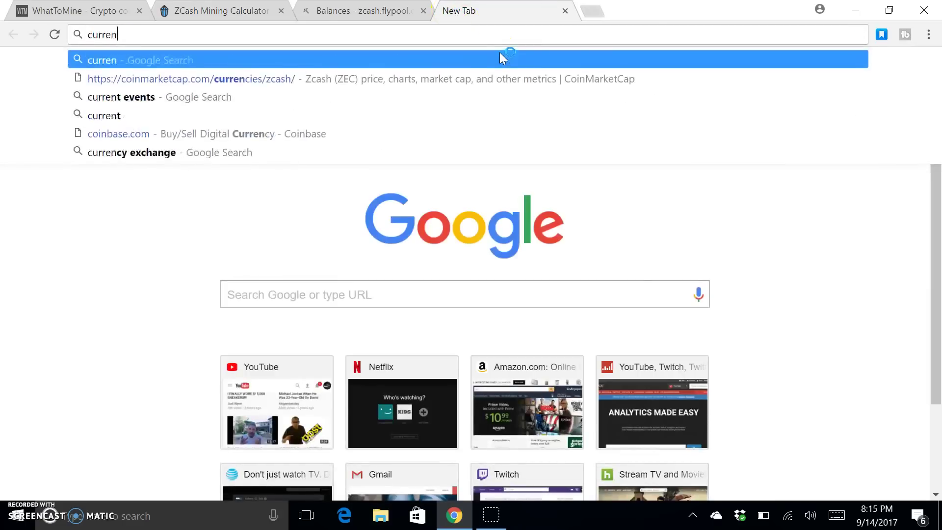
- Search Google for "current zcash price" in a new tab and open CoinGecko's Zcash Price Chart (ZEC/USD) result
key(BackSpace)
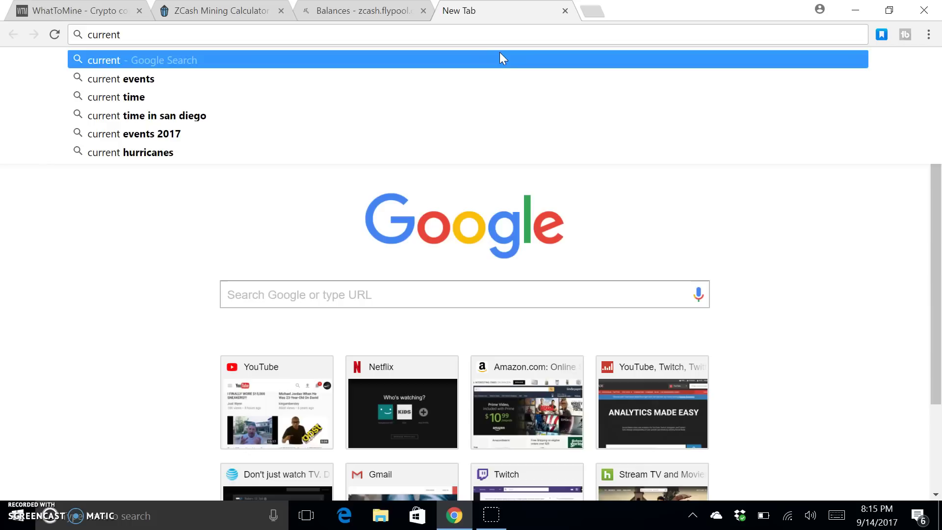
text(zcash price)
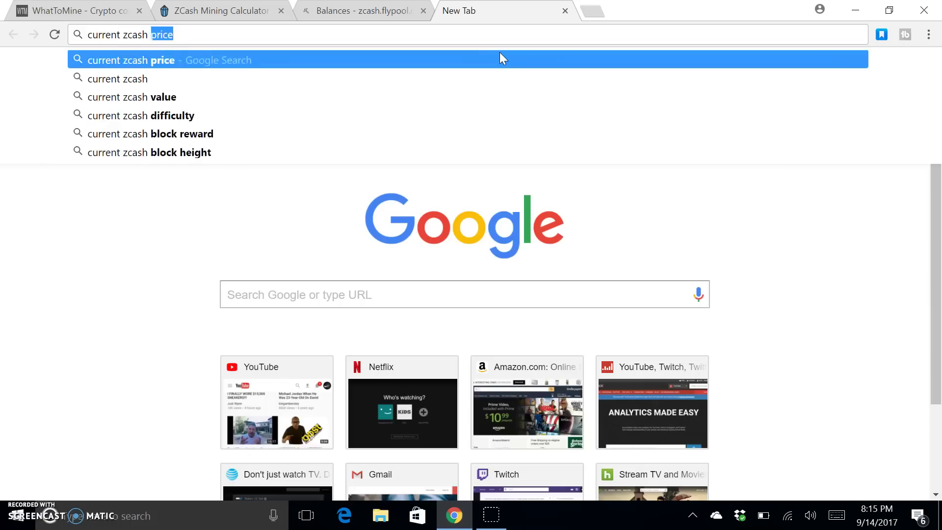
key(Return)
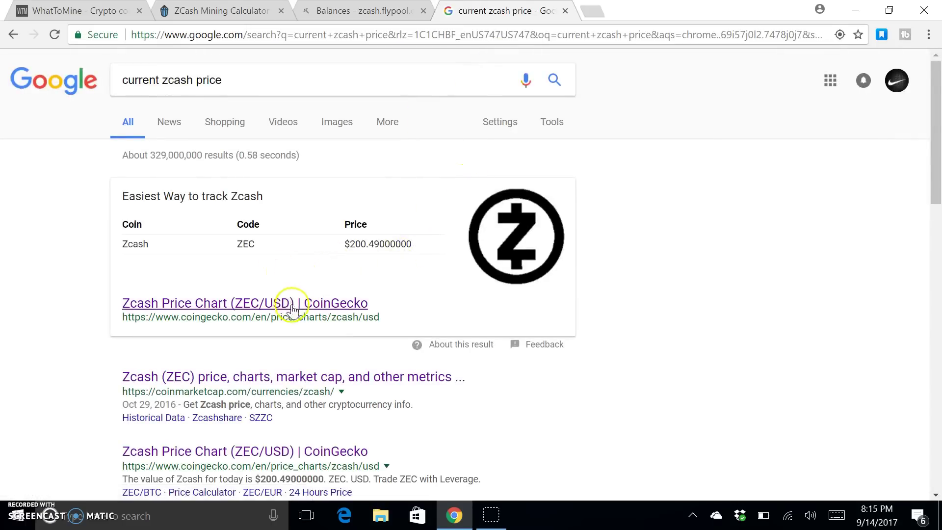
click(273, 308)
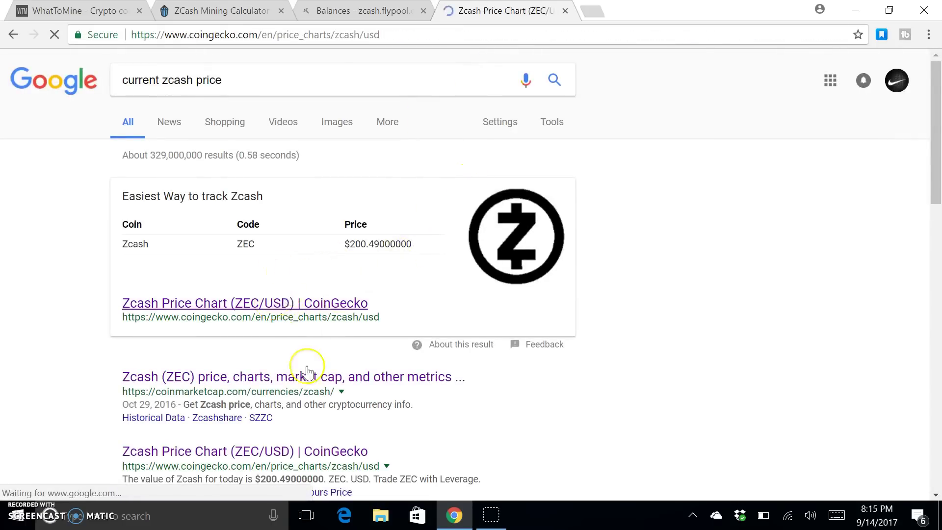
- Examine the current Zcash price in US dollars in the CoinGecko price table
scroll(365, 287, down, 3)
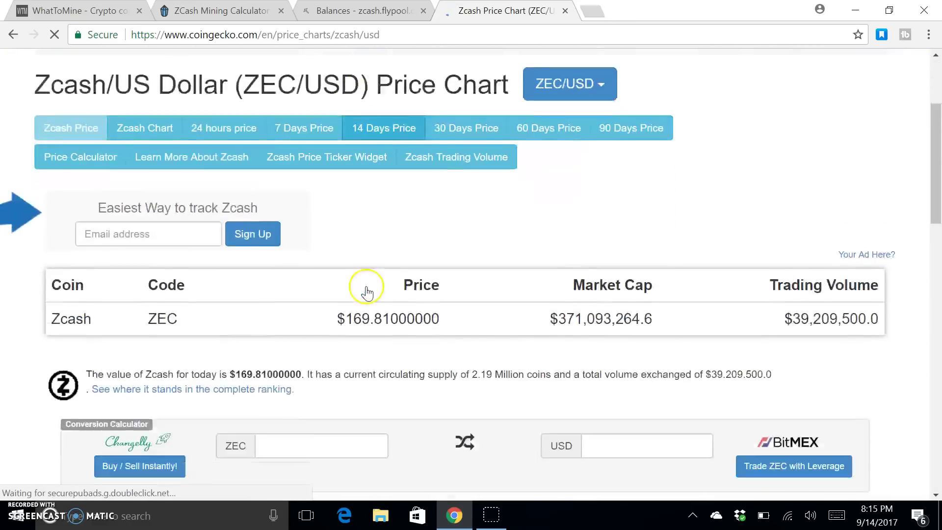
drag(330, 301, 438, 301)
drag(396, 332, 347, 307)
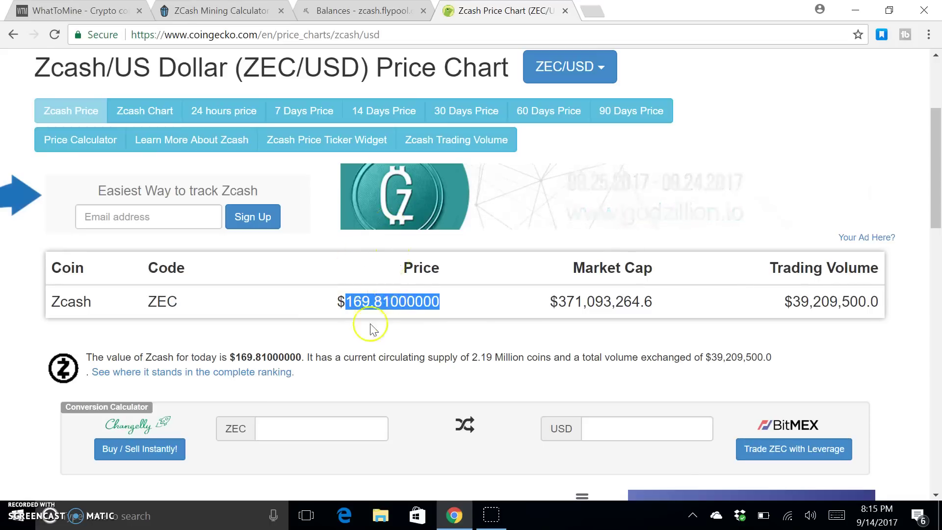
click(368, 325)
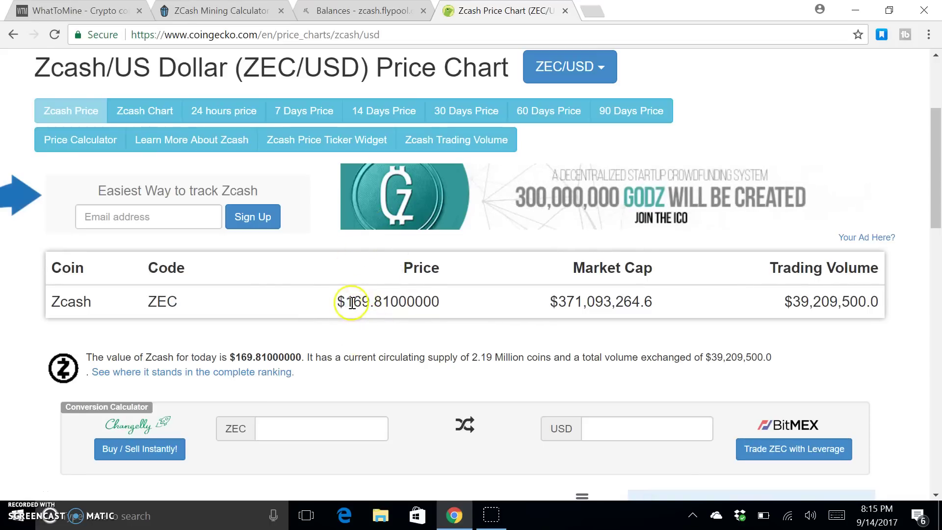
drag(339, 301, 407, 302)
- Return to the ZCash Mining Calculator and highlight the daily profit to check it against the entered ZEC price
click(227, 8)
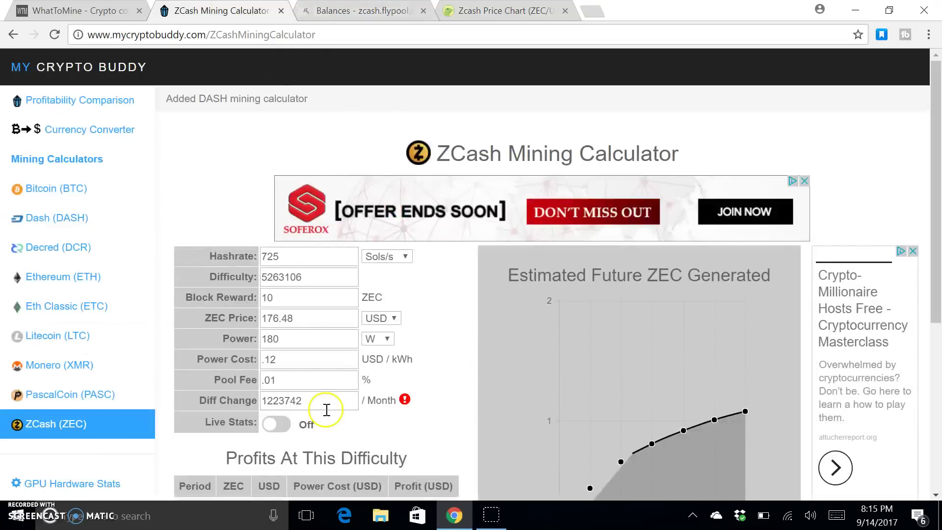
scroll(327, 412, down, 4)
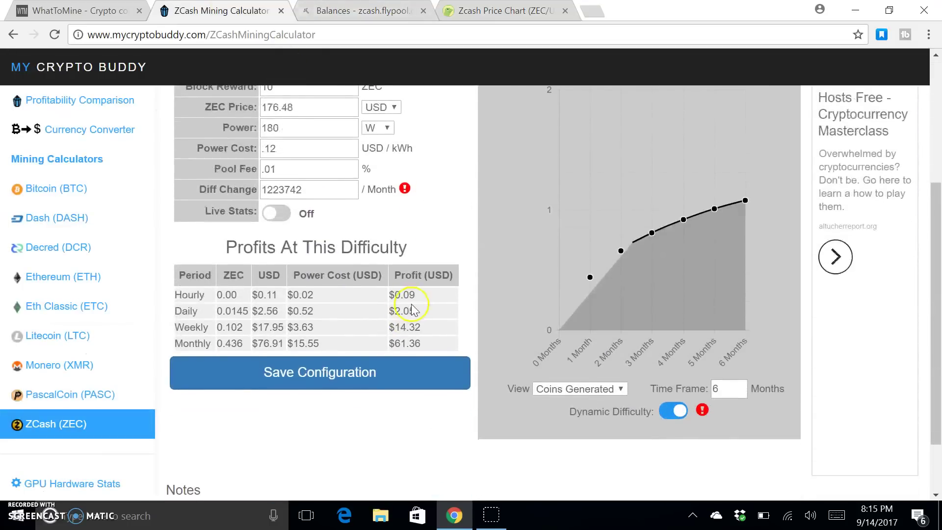
drag(430, 310, 376, 310)
drag(419, 314, 387, 312)
scroll(367, 316, down, 2)
scroll(368, 316, up, 4)
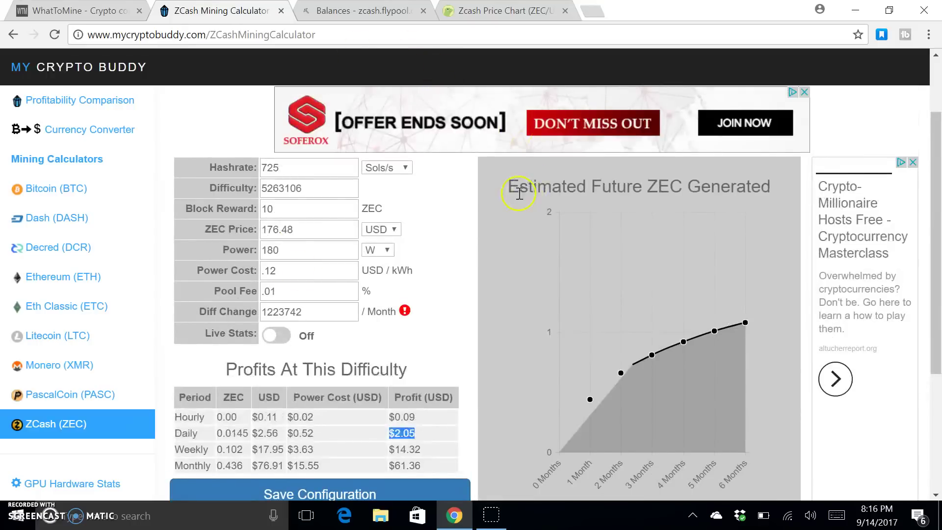
- Highlight the monthly profit in the Profits At This Difficulty table
scroll(432, 319, down, 2)
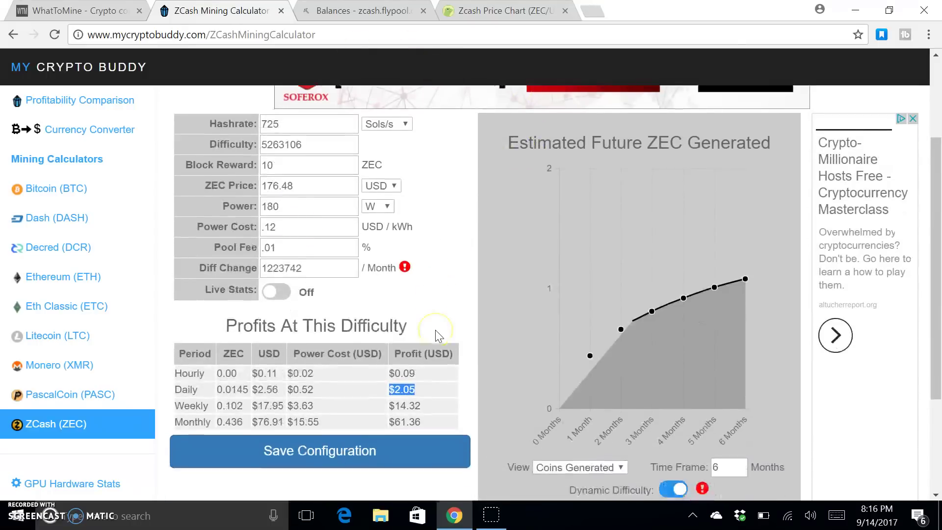
click(425, 413)
drag(424, 413, 394, 411)
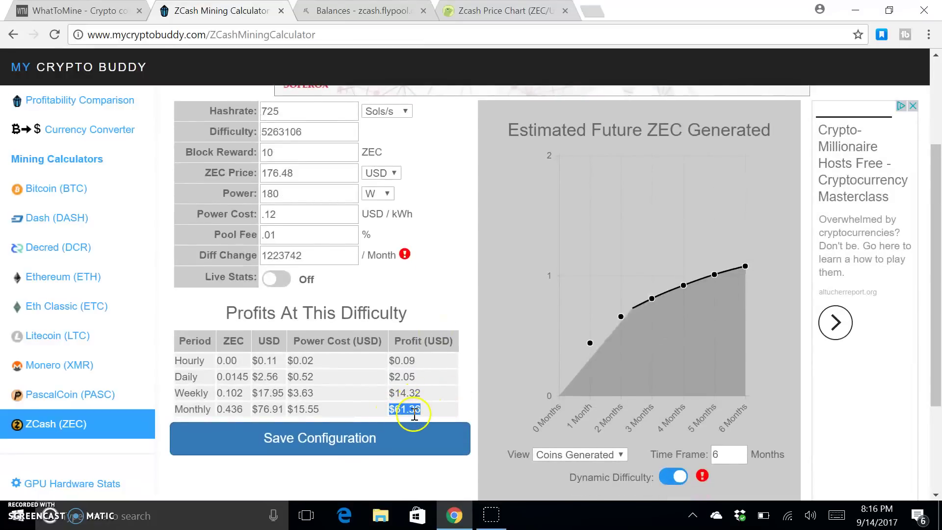
- Bring up Google's online calculator in a new tab by searching for "calculator"
click(594, 10)
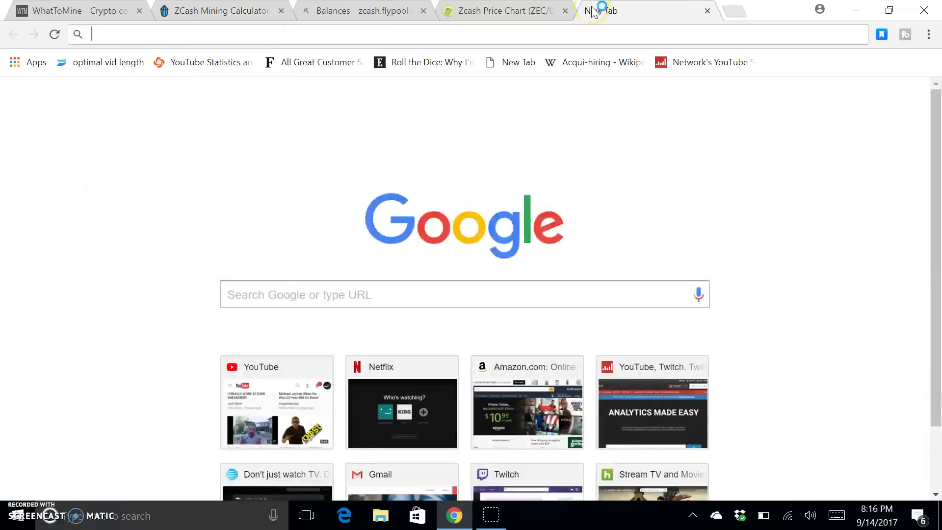
text(calculator)
key(Return)
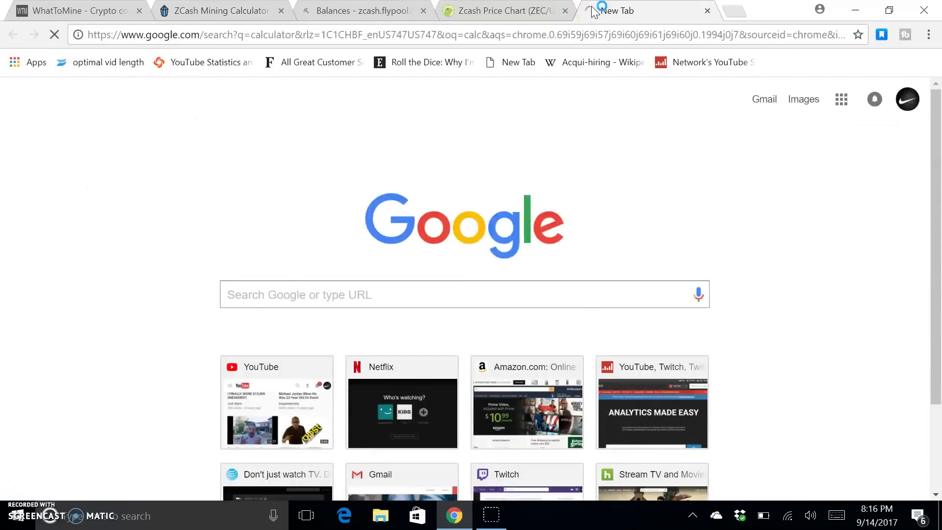
- Calculate the yearly mining profit by multiplying the monthly profit of 61.36 by 12
click(467, 336)
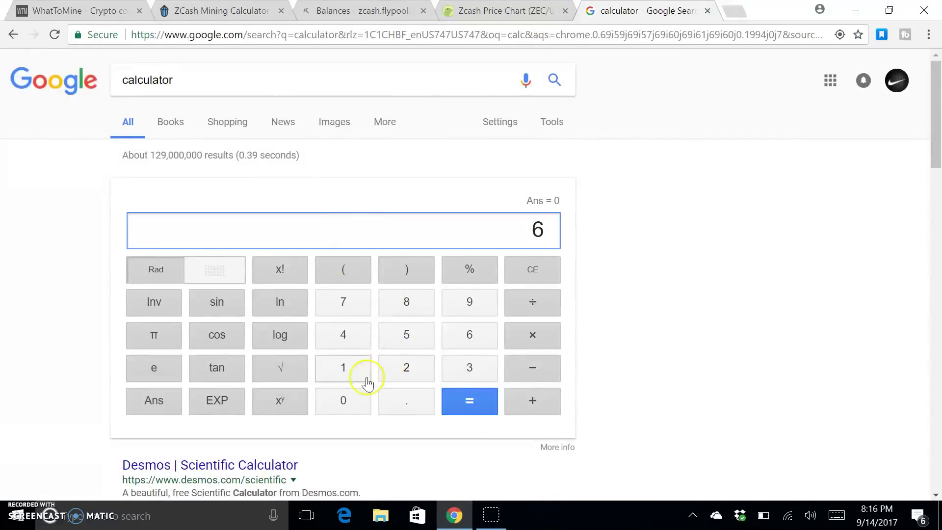
click(367, 381)
click(427, 412)
click(487, 368)
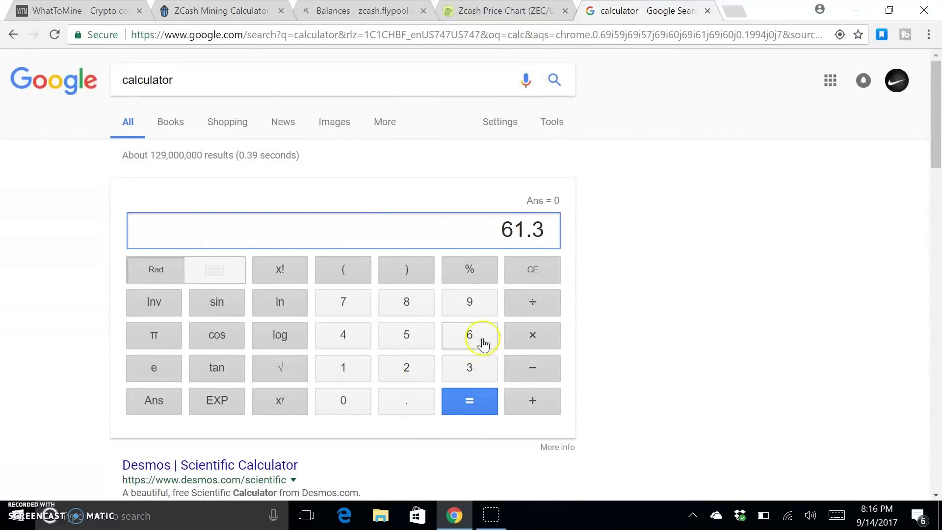
click(484, 343)
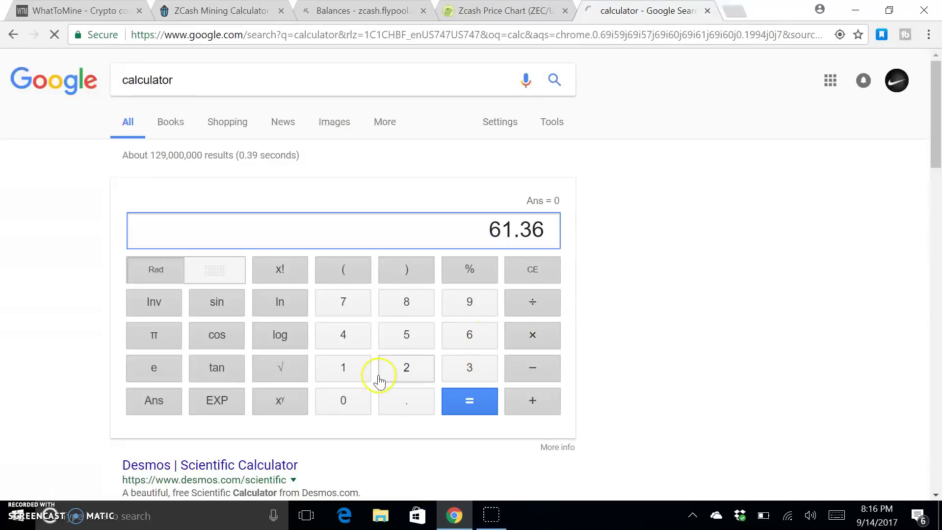
click(550, 336)
click(360, 376)
click(427, 370)
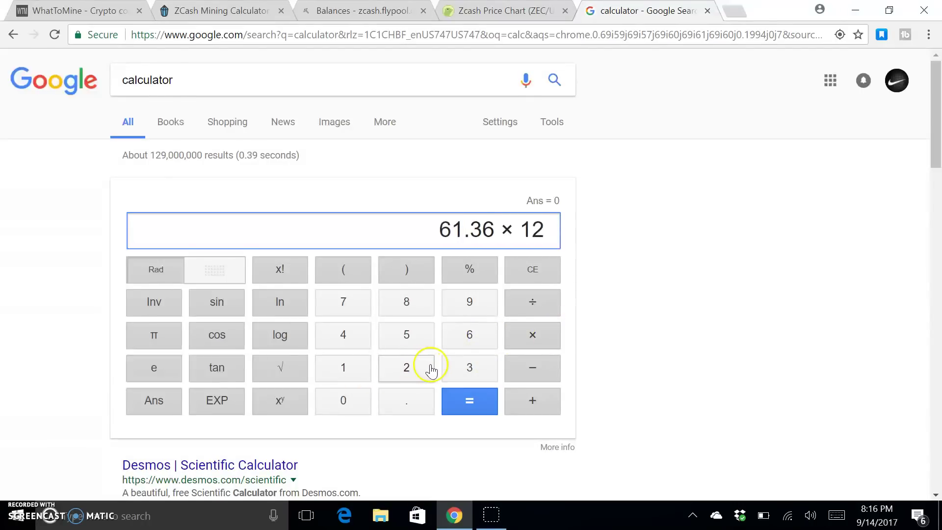
click(466, 399)
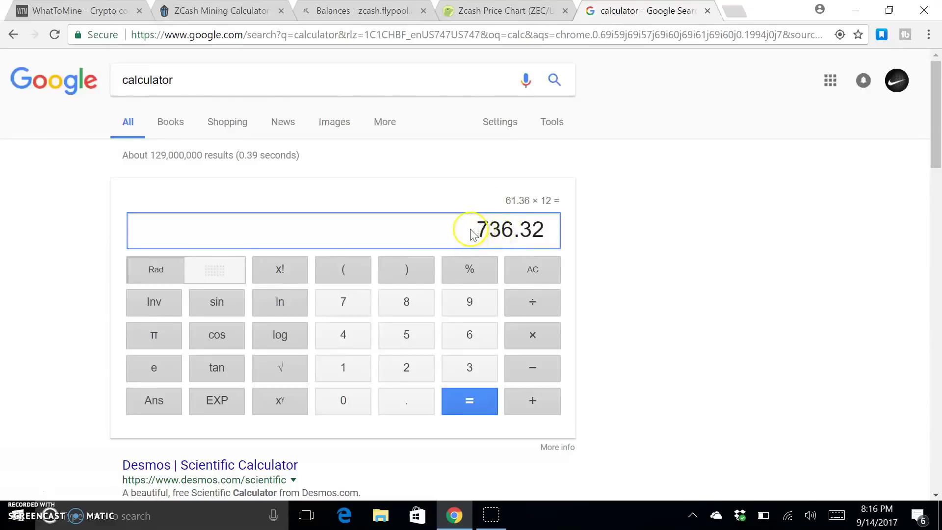
- Examine the calculated yearly profit, highlighting the figure in the calculator display and clearing the selection
drag(467, 227, 489, 229)
click(550, 236)
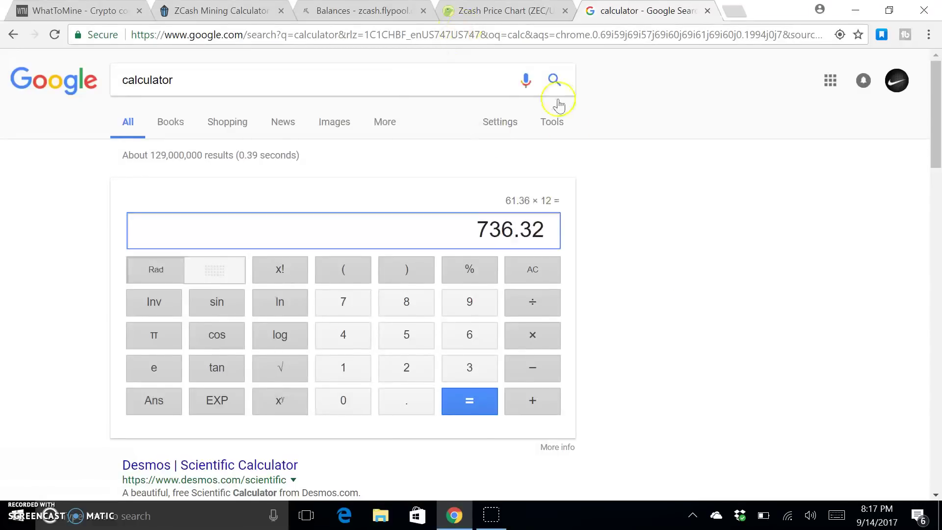
drag(478, 229, 532, 229)
click(550, 234)
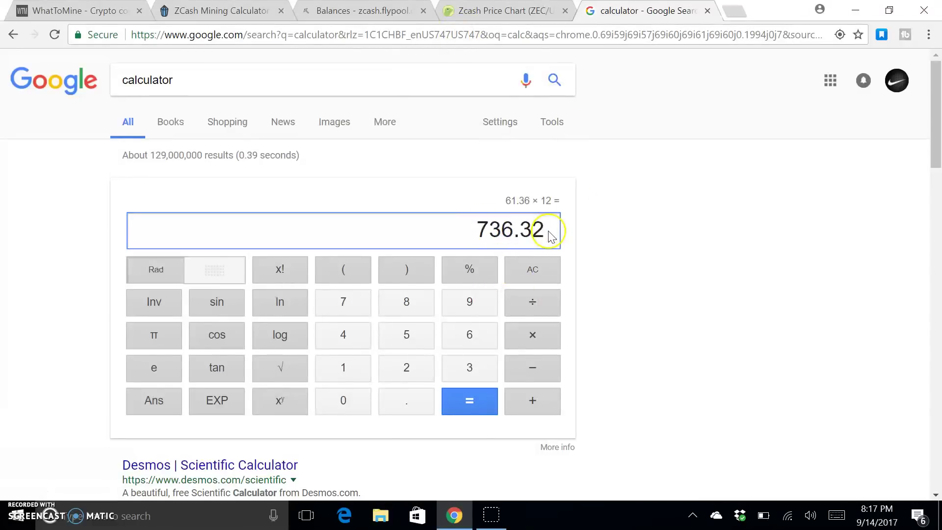
drag(474, 228, 564, 241)
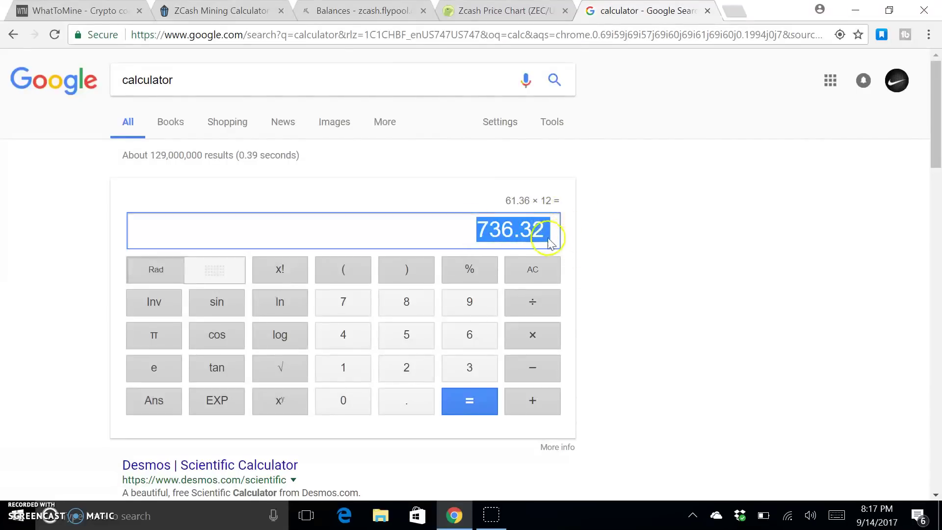
right_click(610, 244)
click(594, 232)
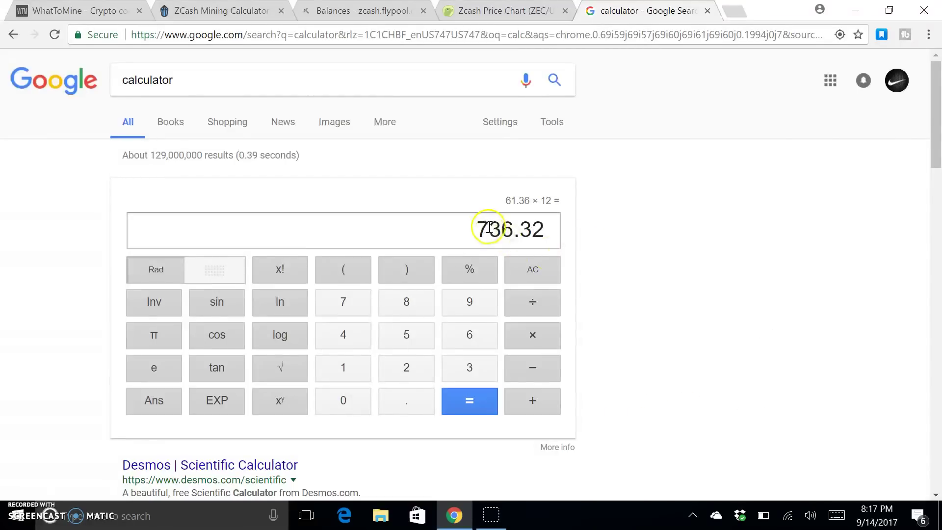
click(464, 233)
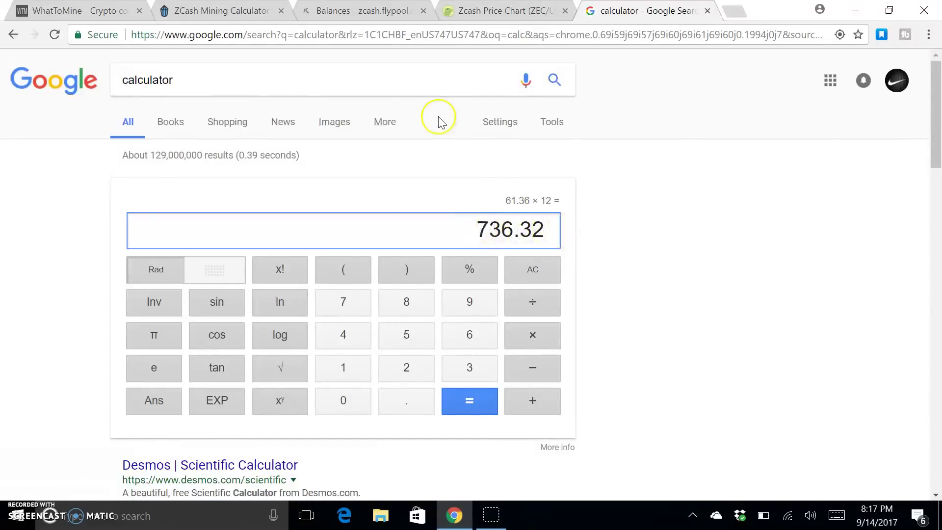
- Switch to the zcash.flypool.org miner dashboard, reload it, and examine the current and 24-hour average hashrates
click(373, 8)
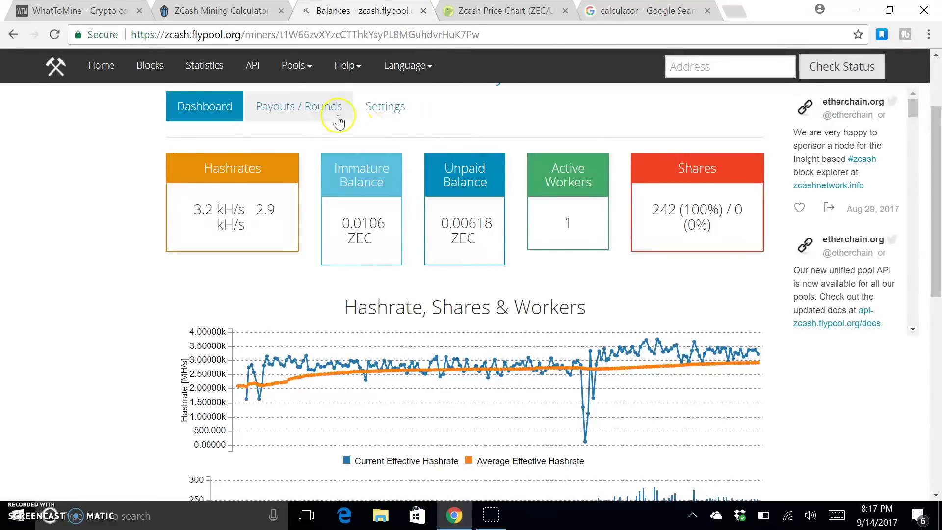
click(54, 36)
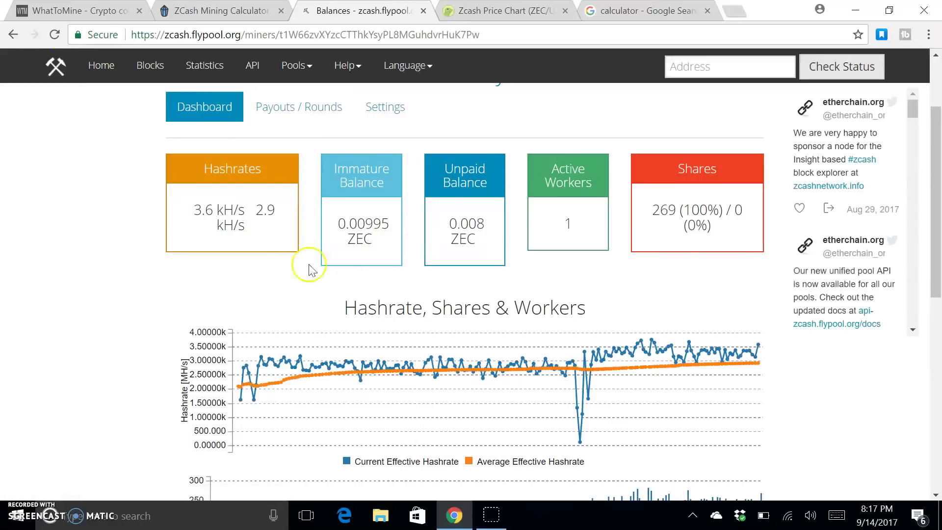
mouse_move(198, 206)
drag(191, 210, 253, 211)
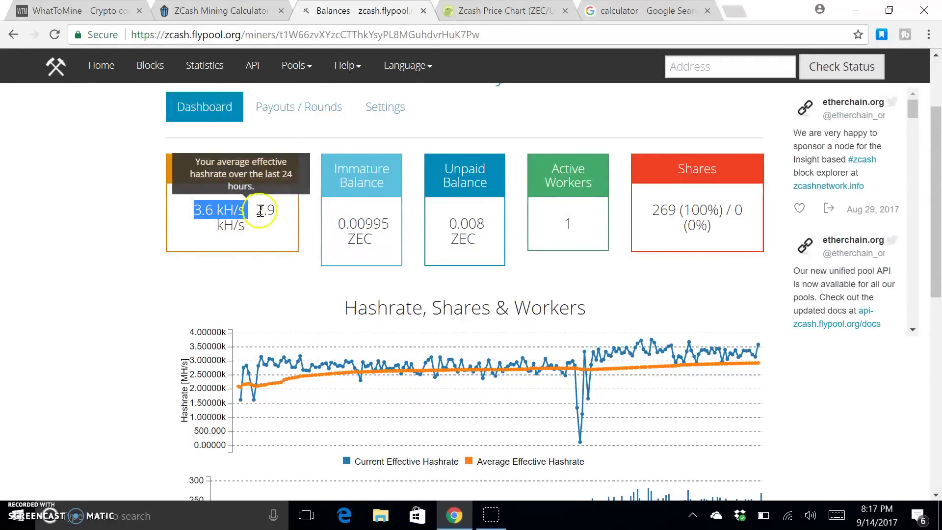
scroll(378, 300, up, 2)
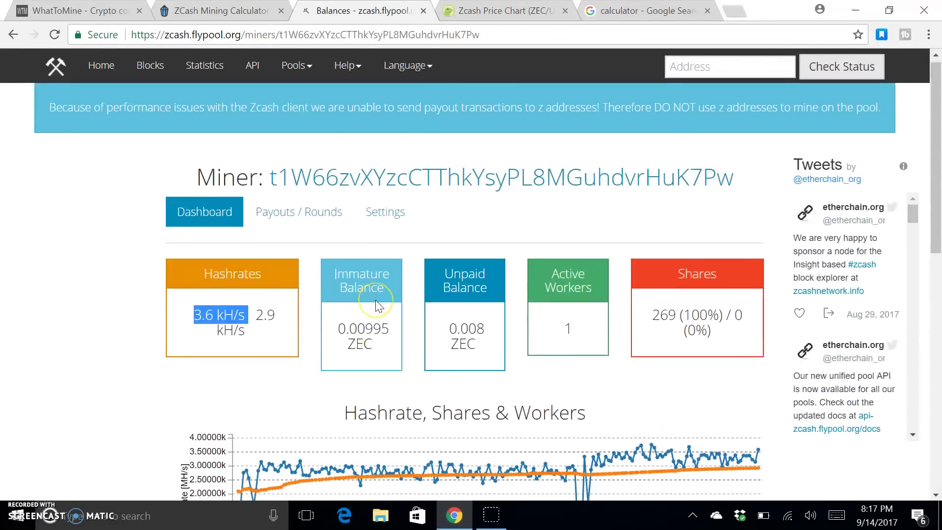
click(197, 244)
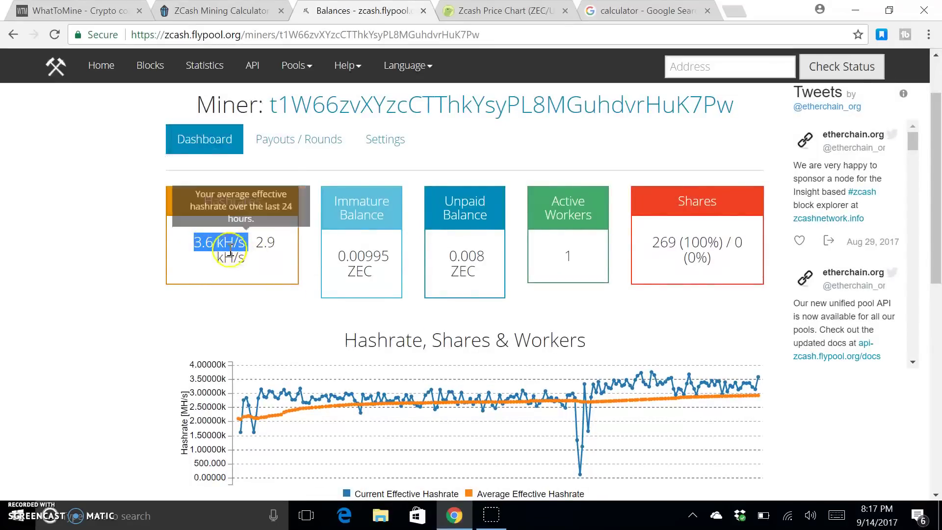
click(302, 304)
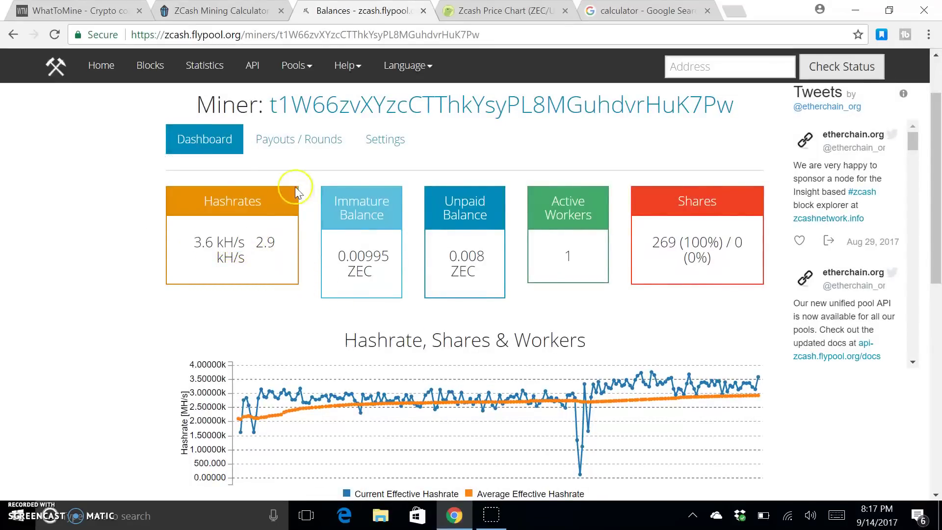
- Review the miner's Payouts / Rounds page, examining the payout chart and highlighting the 14.09.2017 02:59:25 payout's date in the payouts table
click(297, 143)
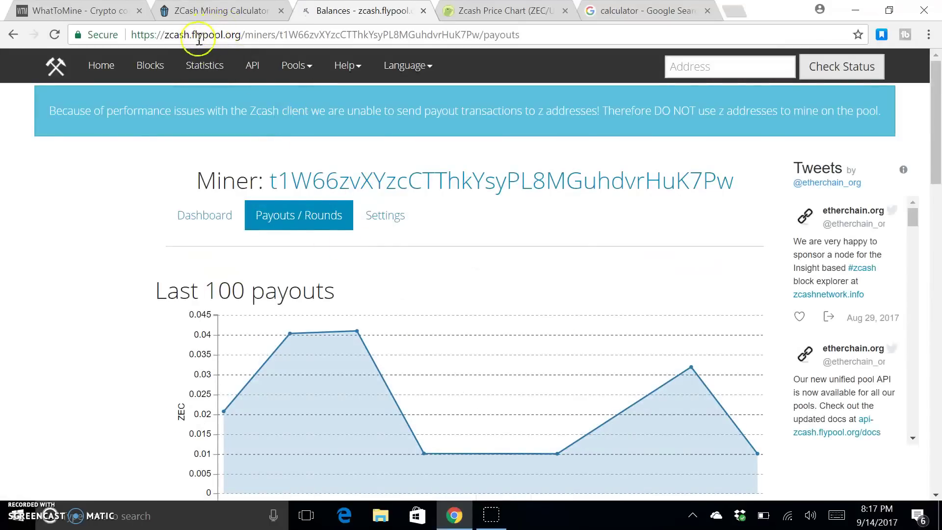
scroll(427, 289, down, 4)
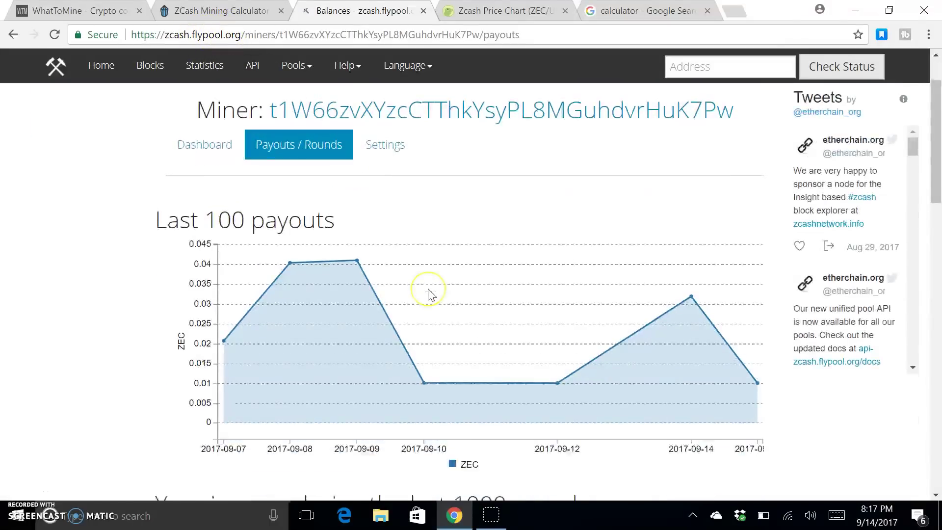
scroll(428, 289, down, 10)
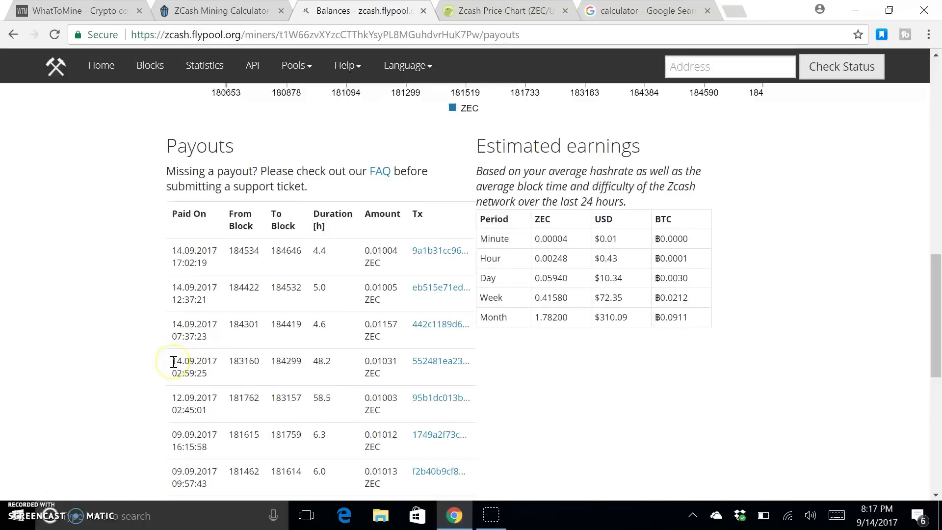
drag(171, 361, 217, 361)
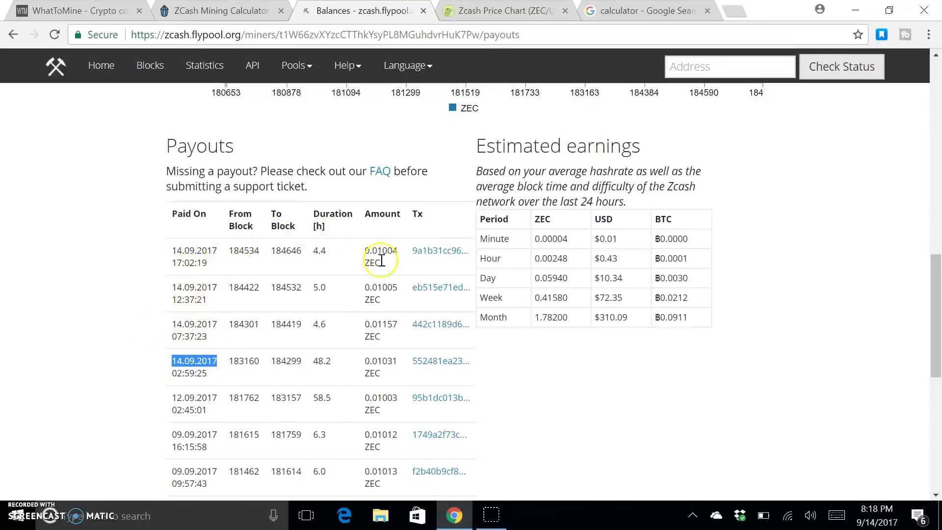
scroll(359, 289, up, 5)
scroll(358, 289, up, 8)
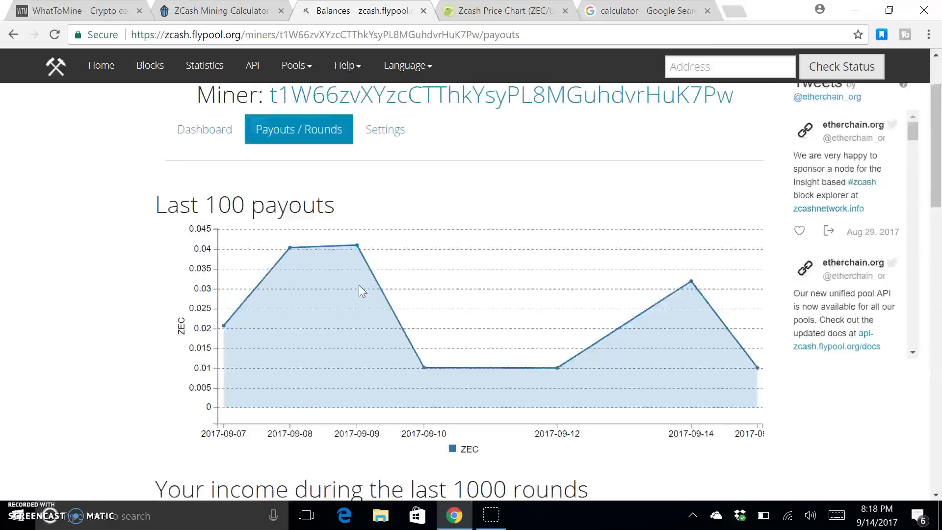
- Return to the miner's Dashboard and examine the immature balance, highlighting its ZEC figure and clearing the selection
click(216, 210)
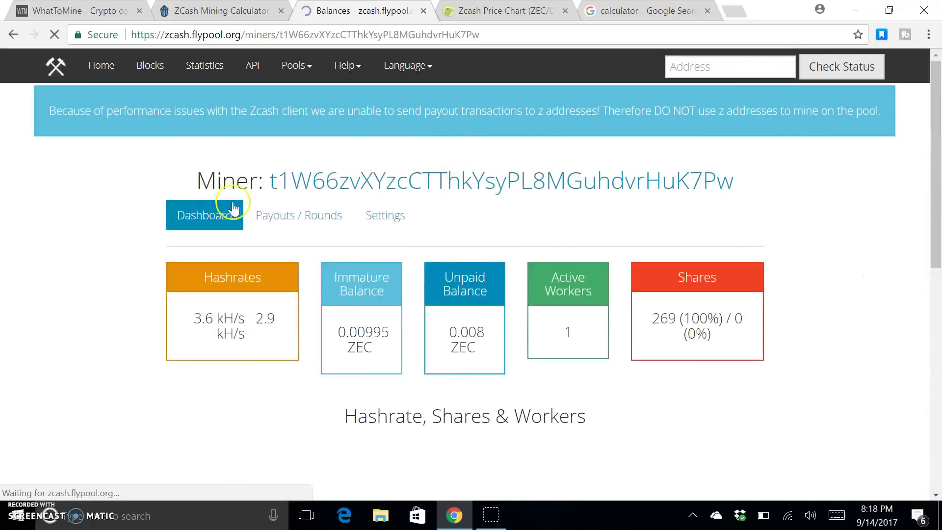
mouse_move(363, 321)
drag(346, 331, 411, 331)
click(366, 341)
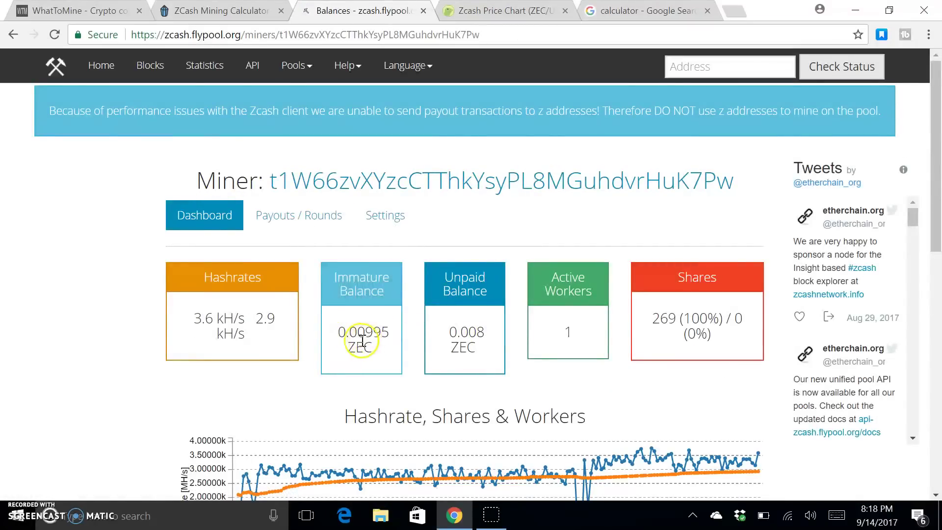
drag(341, 331, 399, 328)
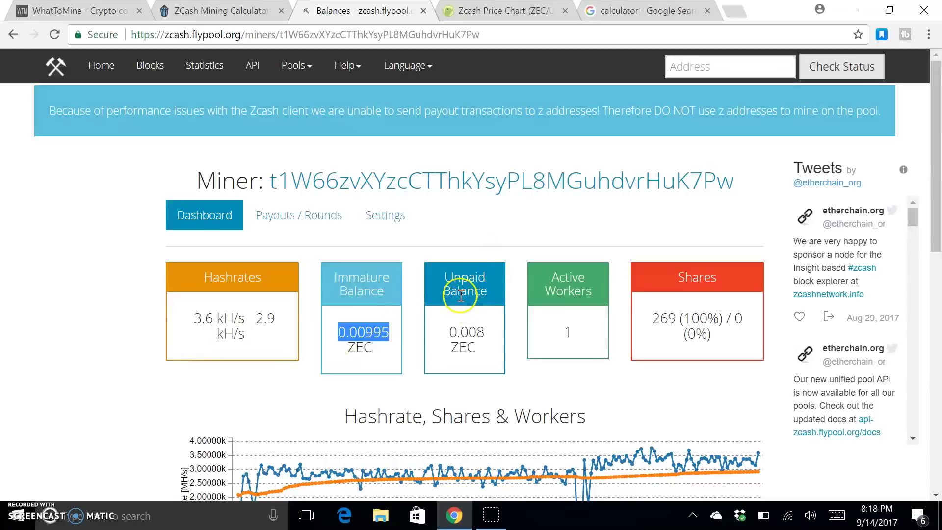
click(403, 321)
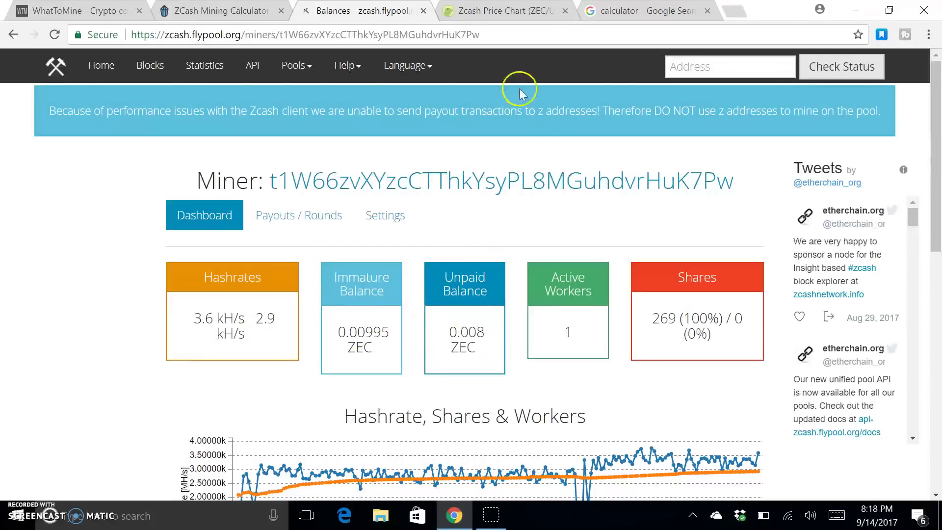